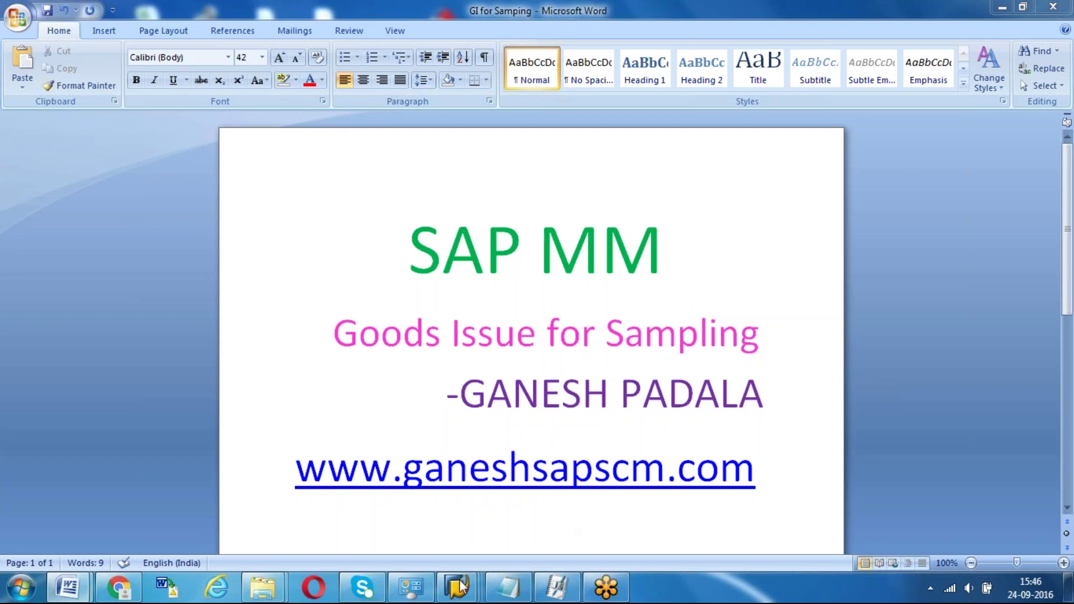
Review material 1289's Accounting 1 view, which shows valuation class 7920
mouse_move(455, 586)
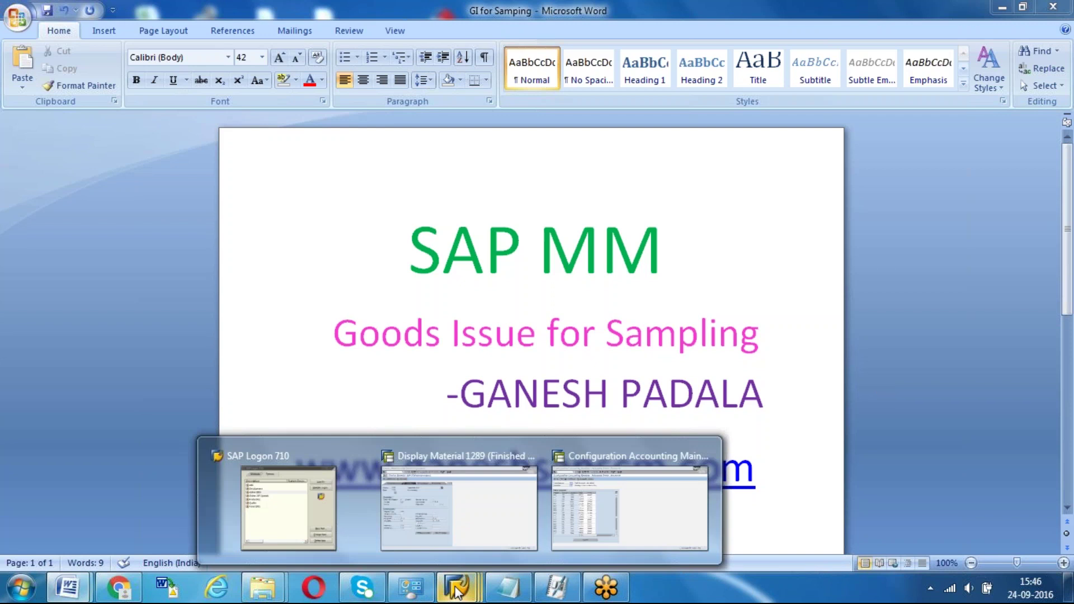
click(507, 527)
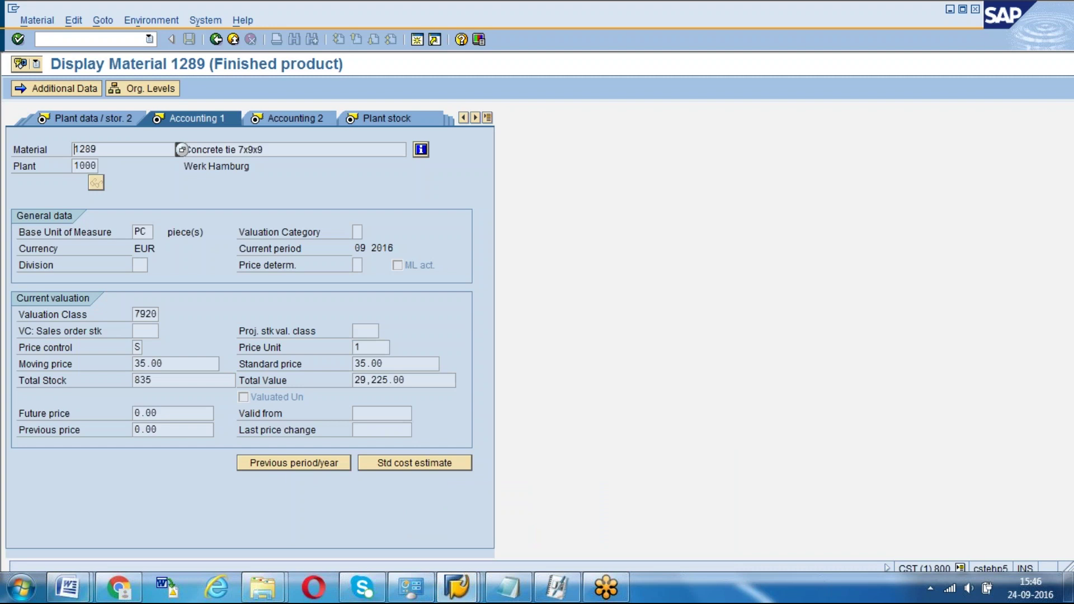
click(137, 316)
Check the OBYC GBB offsetting-entry accounts, then start a new session
click(457, 588)
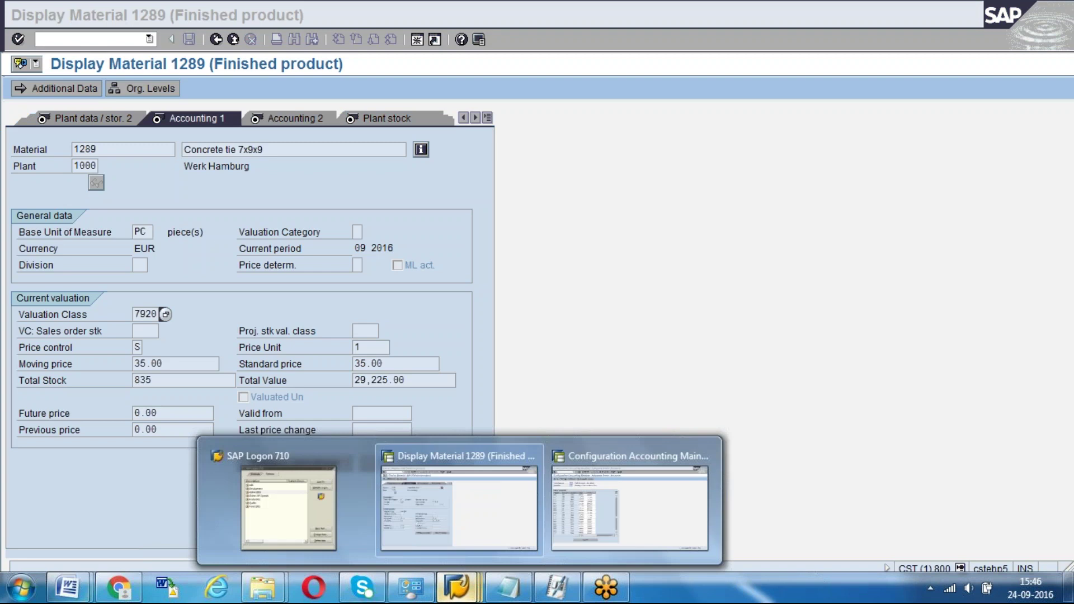
click(622, 500)
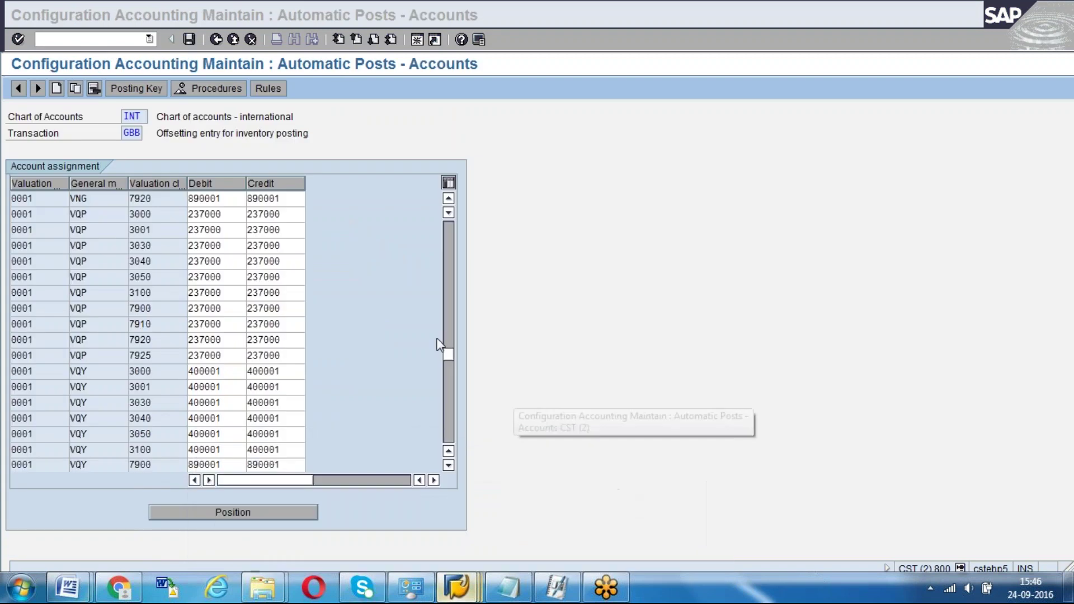
click(216, 40)
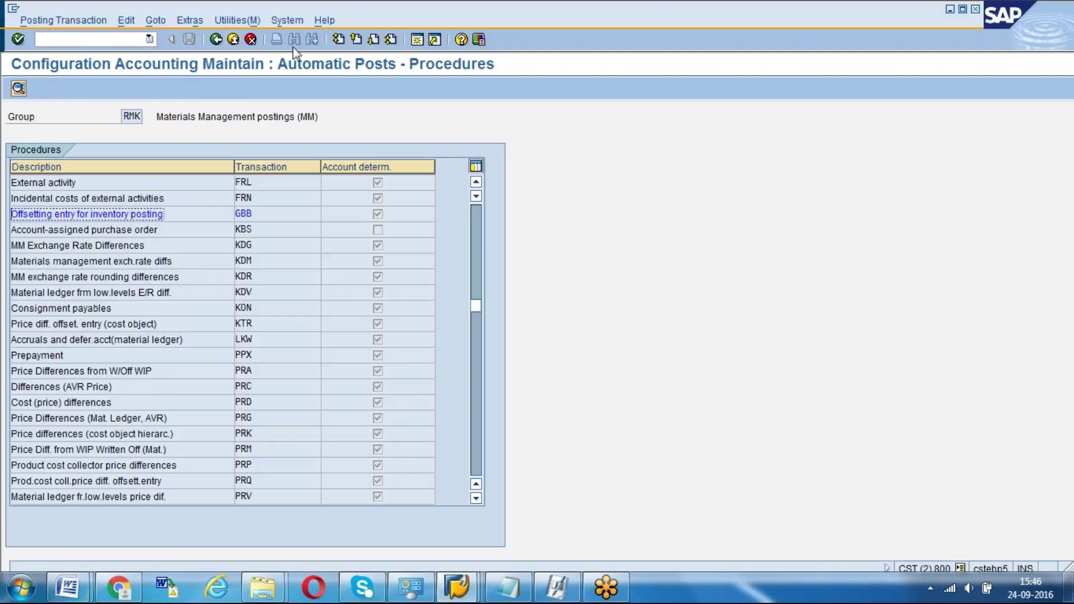
key(ctrl+n)
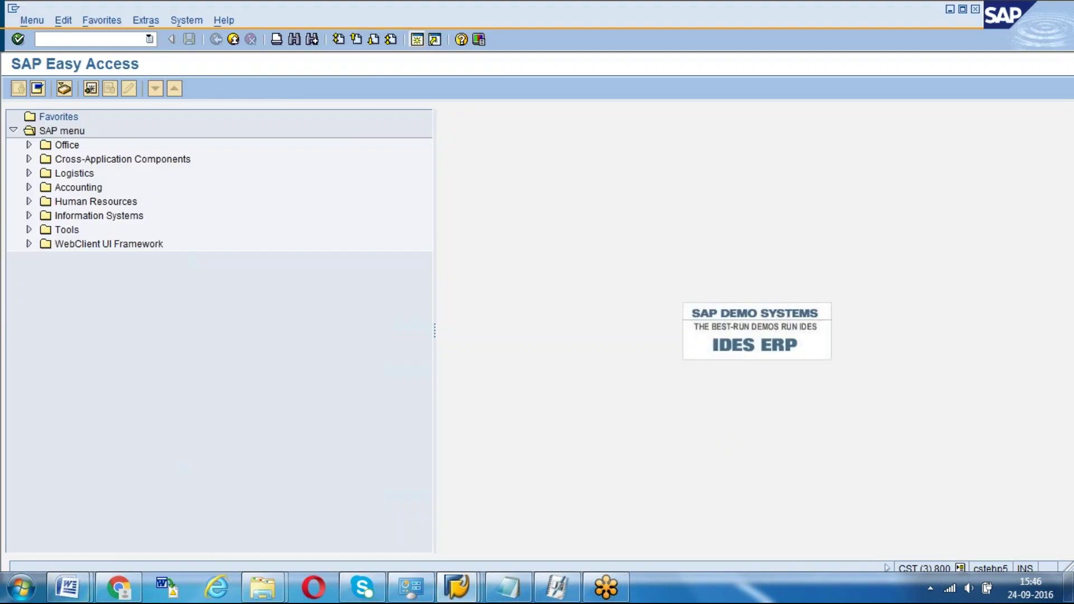
Run the MB52 stock report for material 1289, plant 1000, storage location 0001
text(MB52)
key(Return)
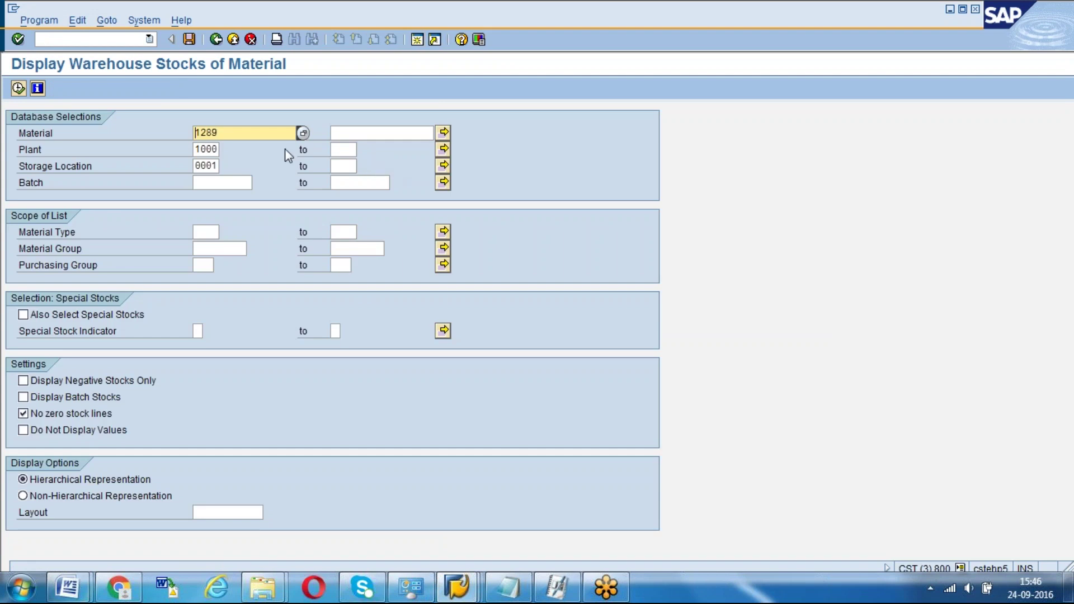
click(209, 150)
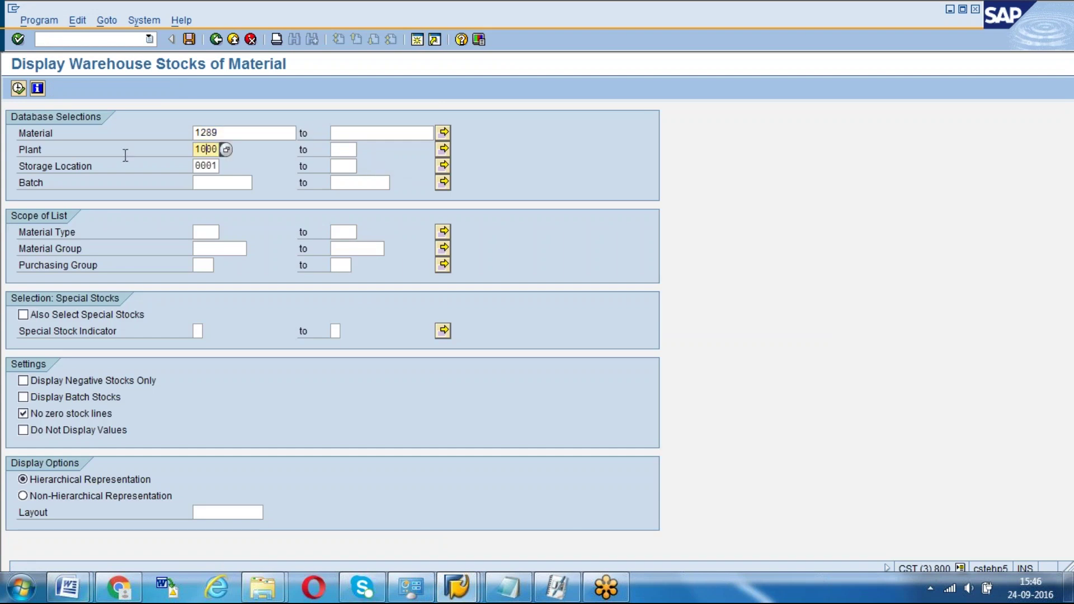
click(19, 88)
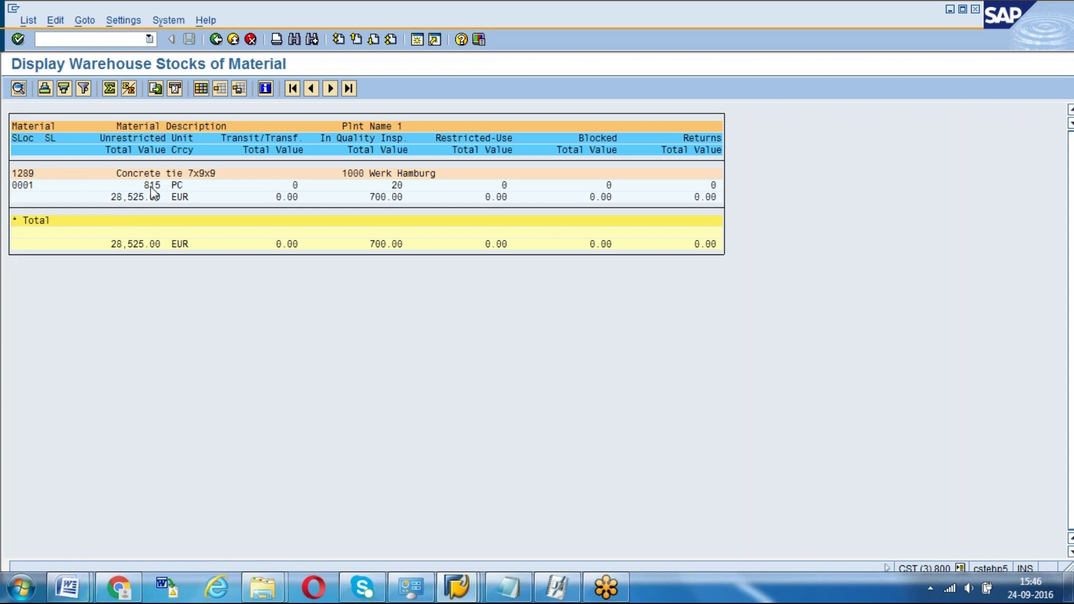
Note 815 PC unrestricted and 20 PC (700.00) in quality inspection, then open another session
drag(145, 187, 197, 193)
click(394, 184)
click(406, 197)
click(421, 47)
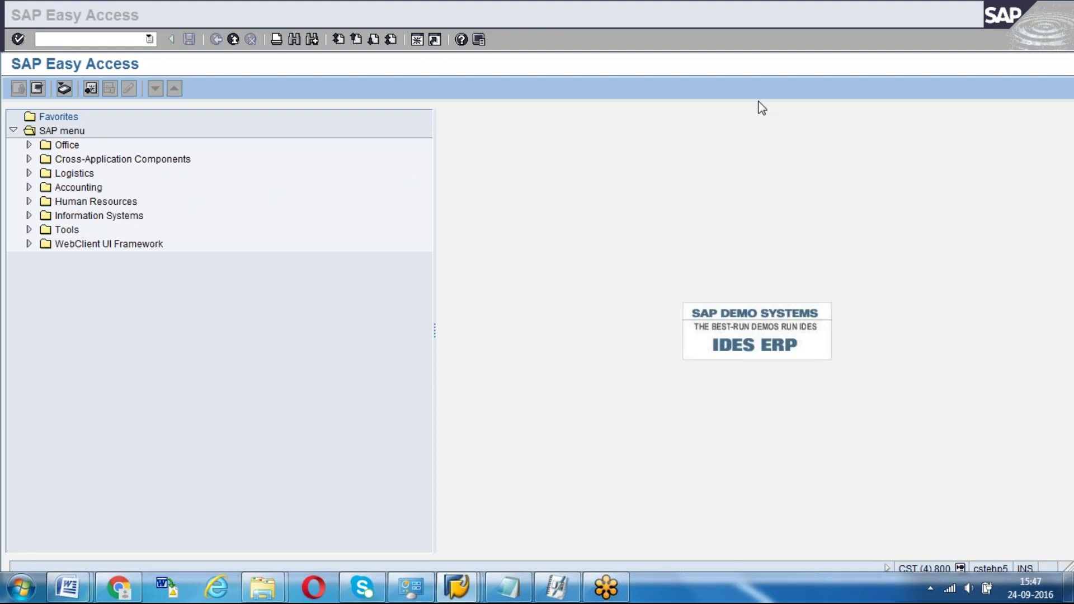
Start MIGO as A07 Goods Issue with reference R10 Other, and select the movement type for changing
click(98, 39)
text(migo)
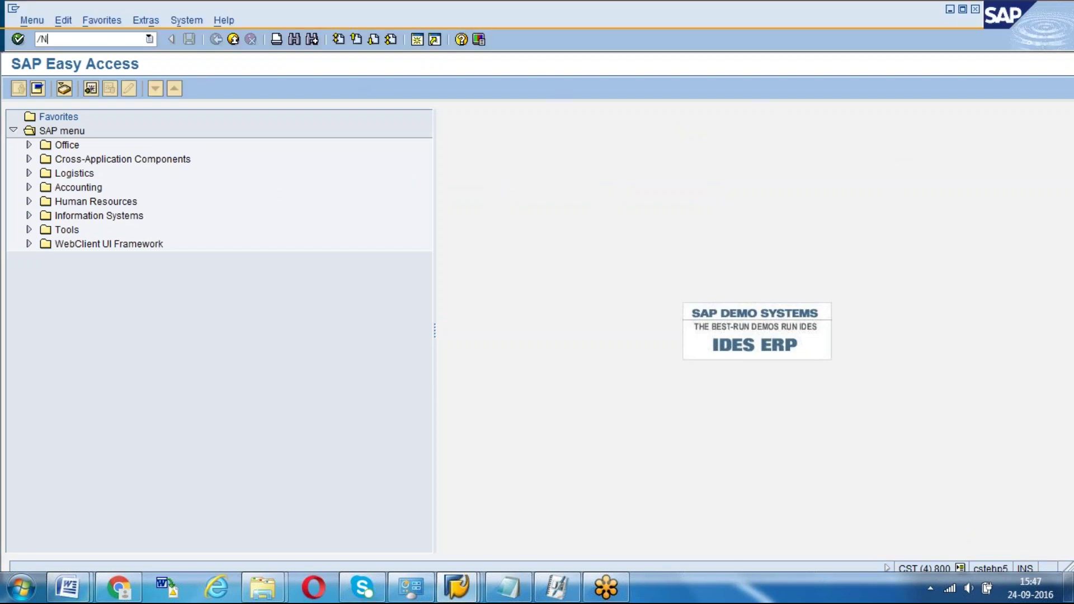
key(Return)
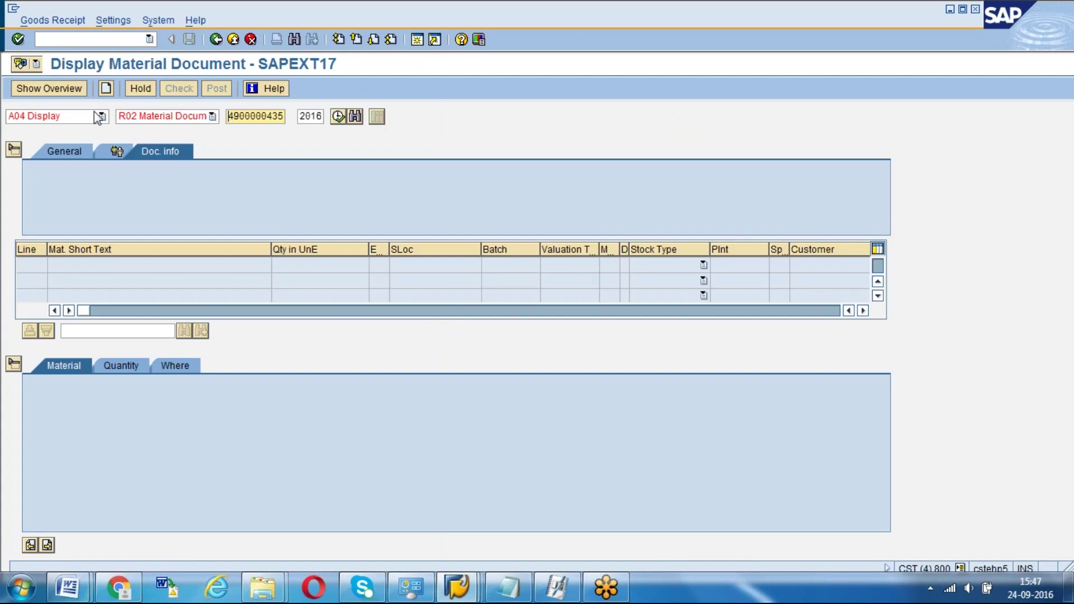
click(100, 118)
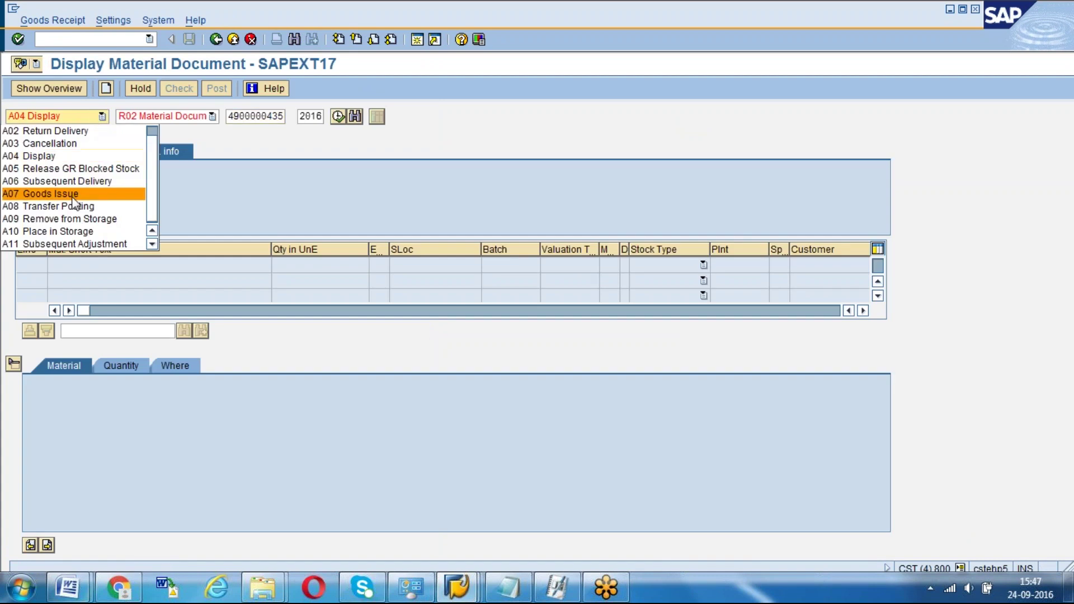
click(50, 193)
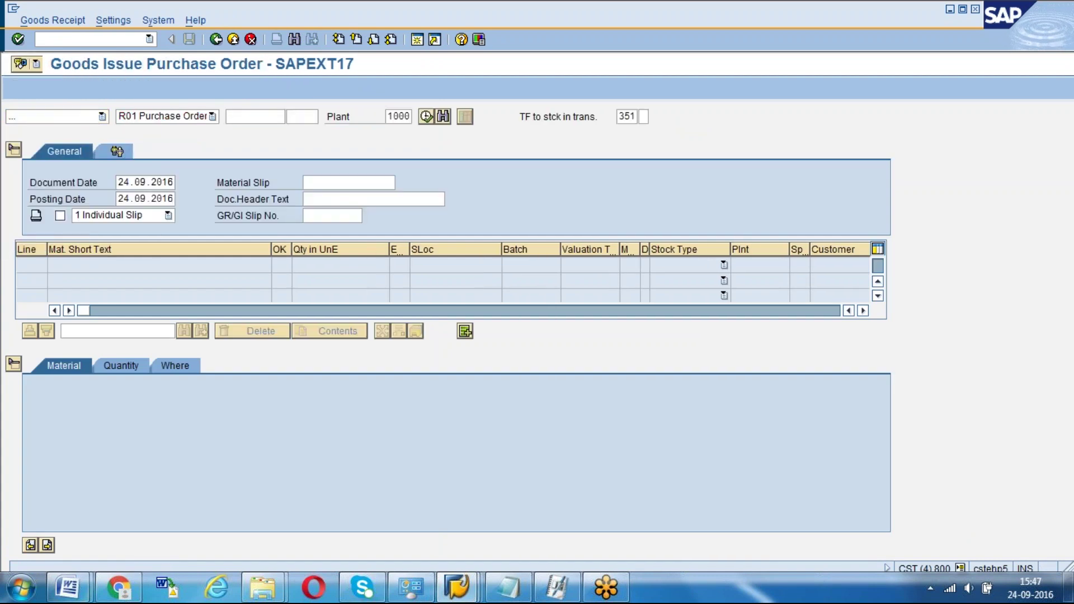
click(213, 116)
click(155, 190)
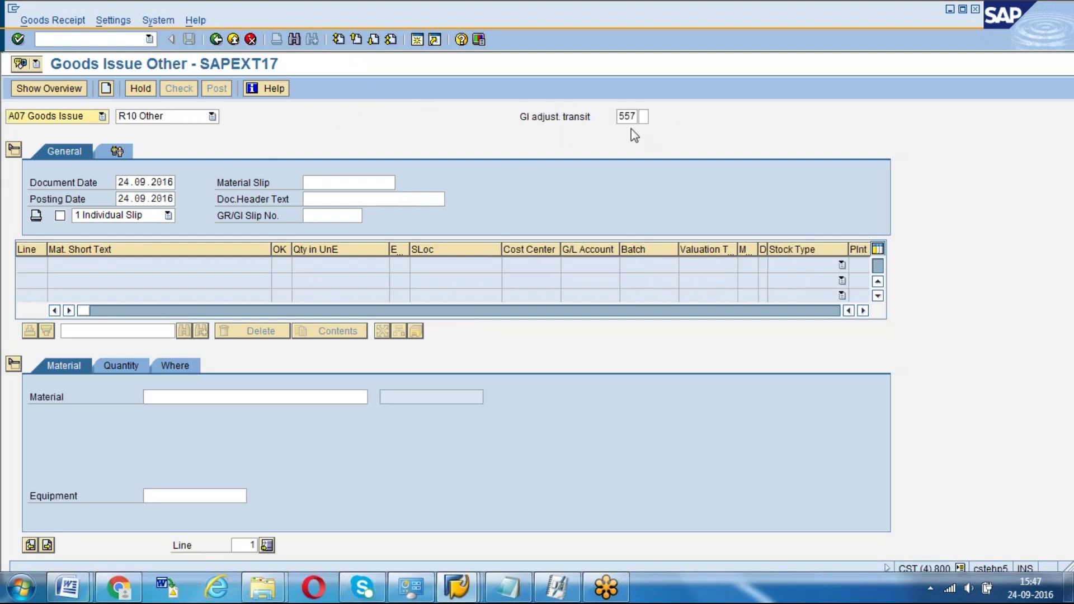
click(622, 117)
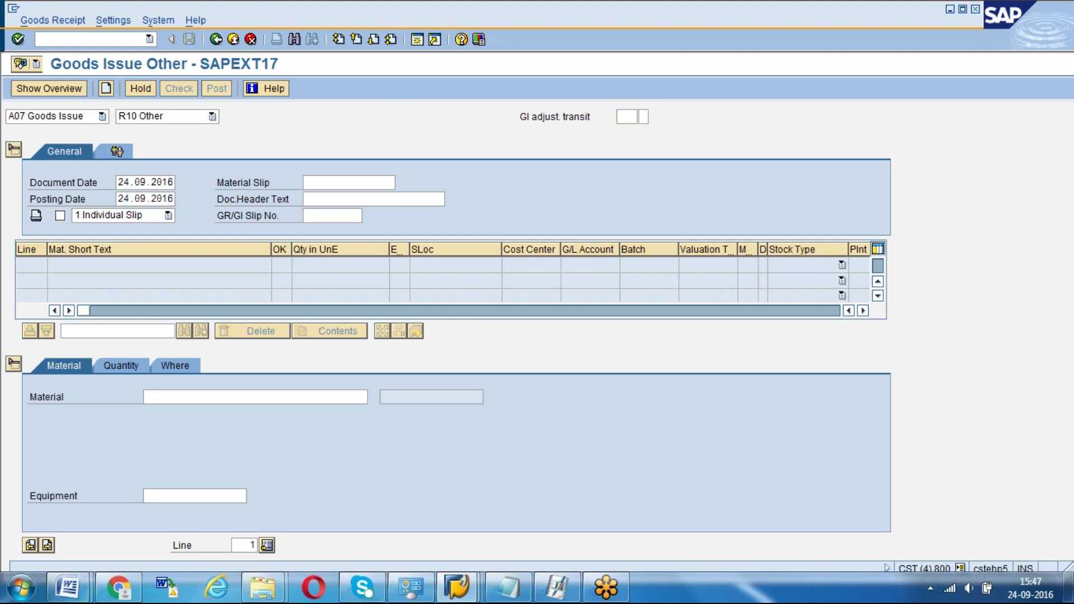
Search the movement type list for 262 and compare sampling types 333, 334 and 331
key(F4)
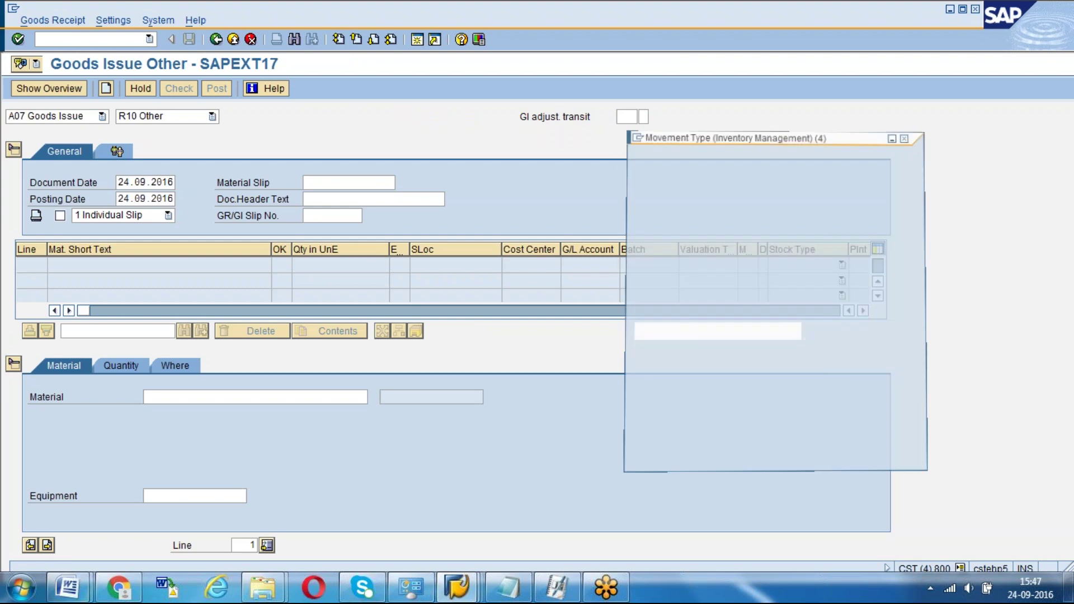
key(ctrl+f)
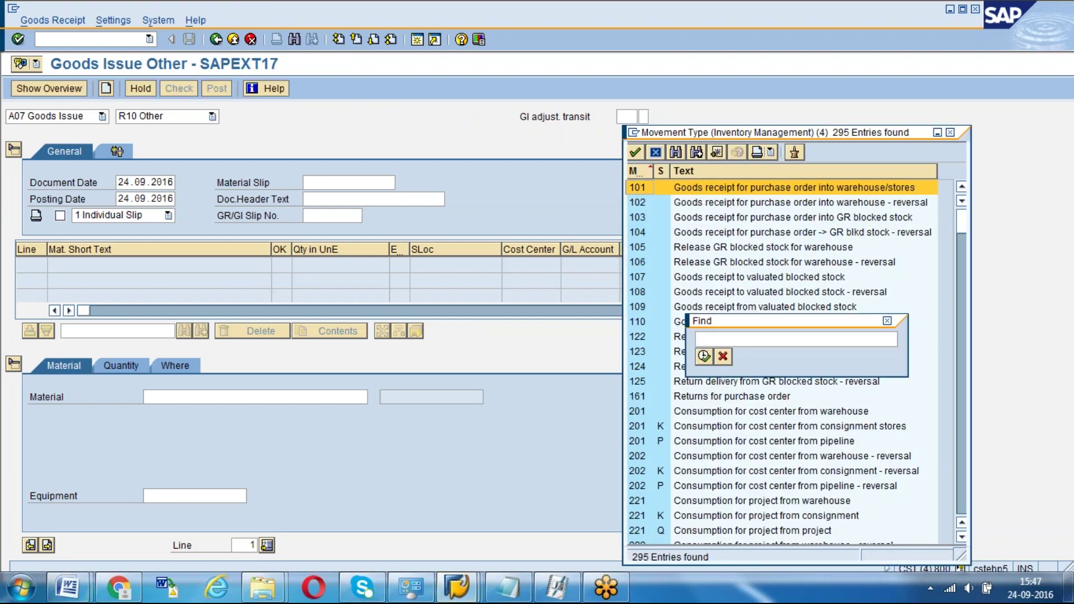
text(262)
key(Return)
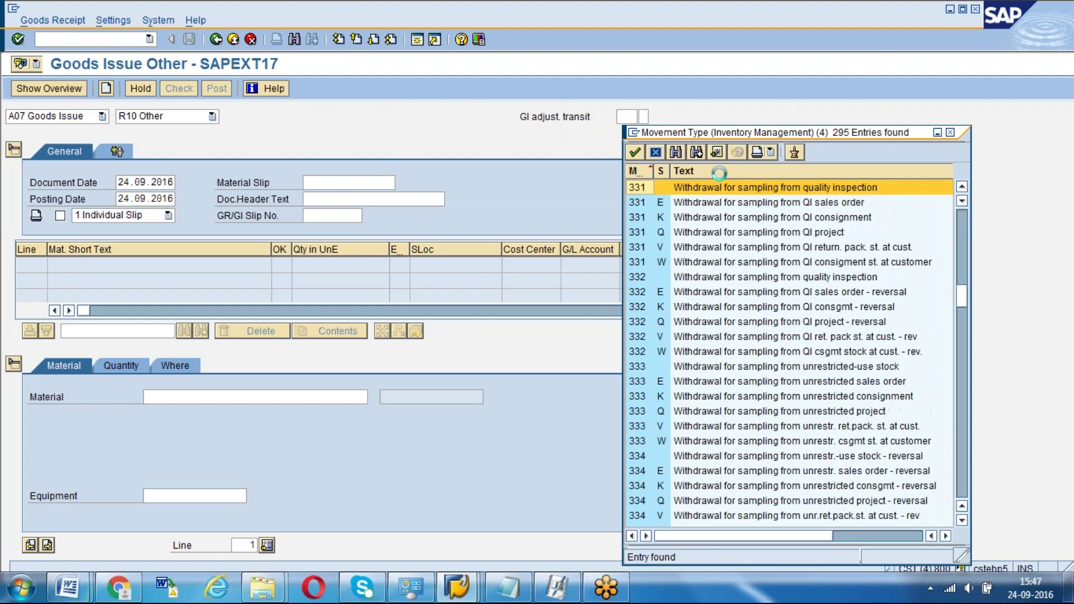
drag(649, 126, 322, 131)
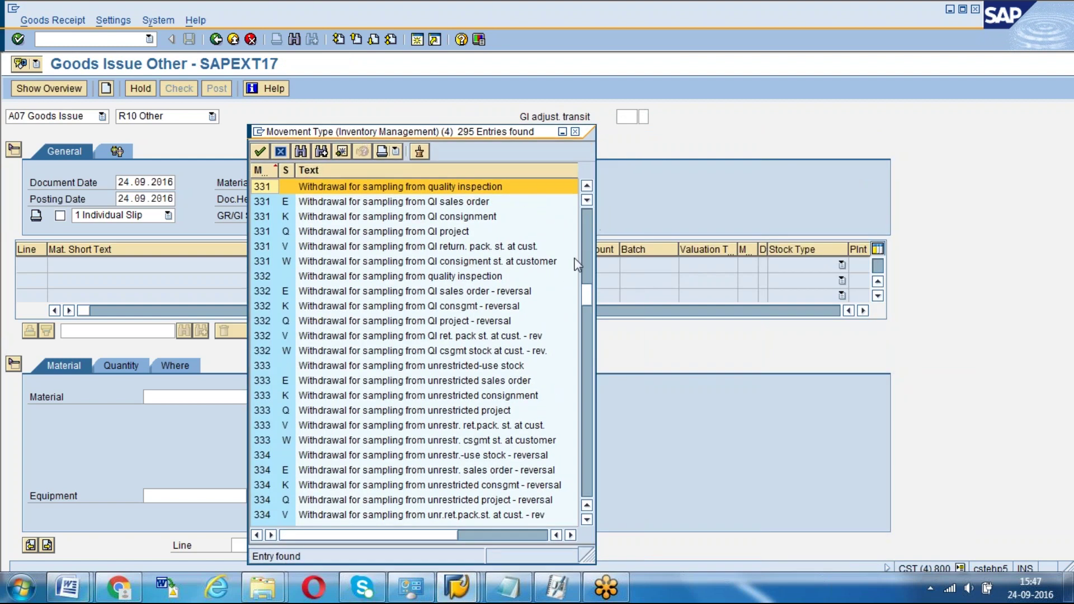
click(469, 367)
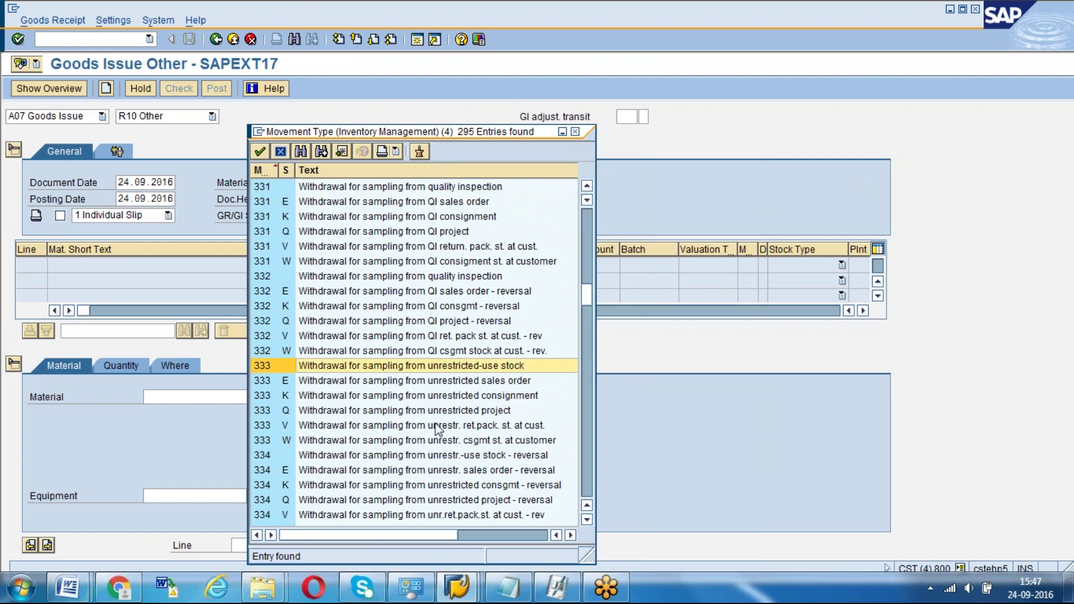
click(411, 458)
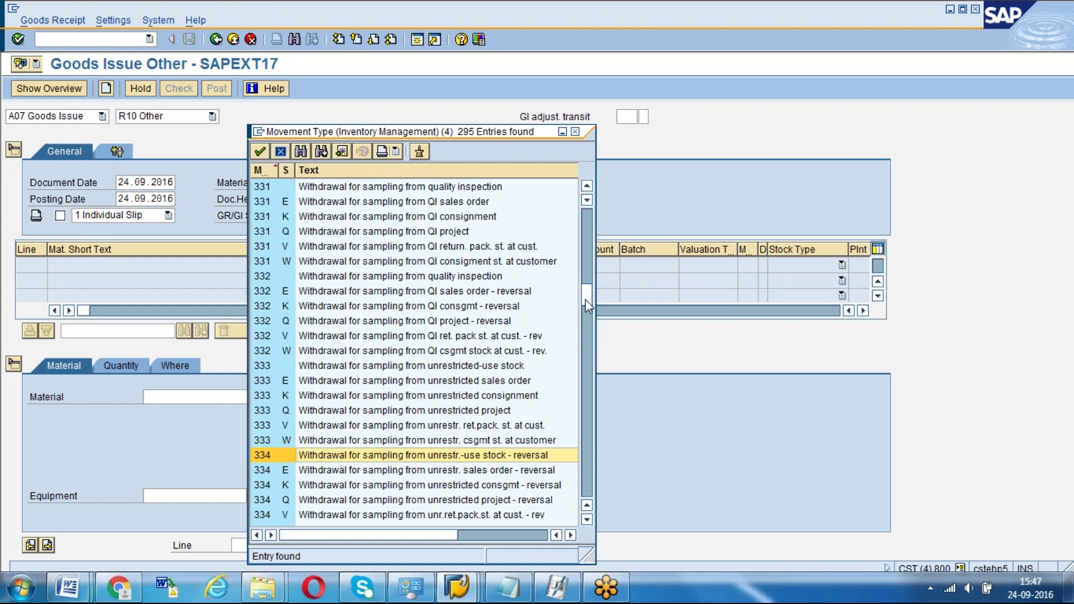
click(428, 189)
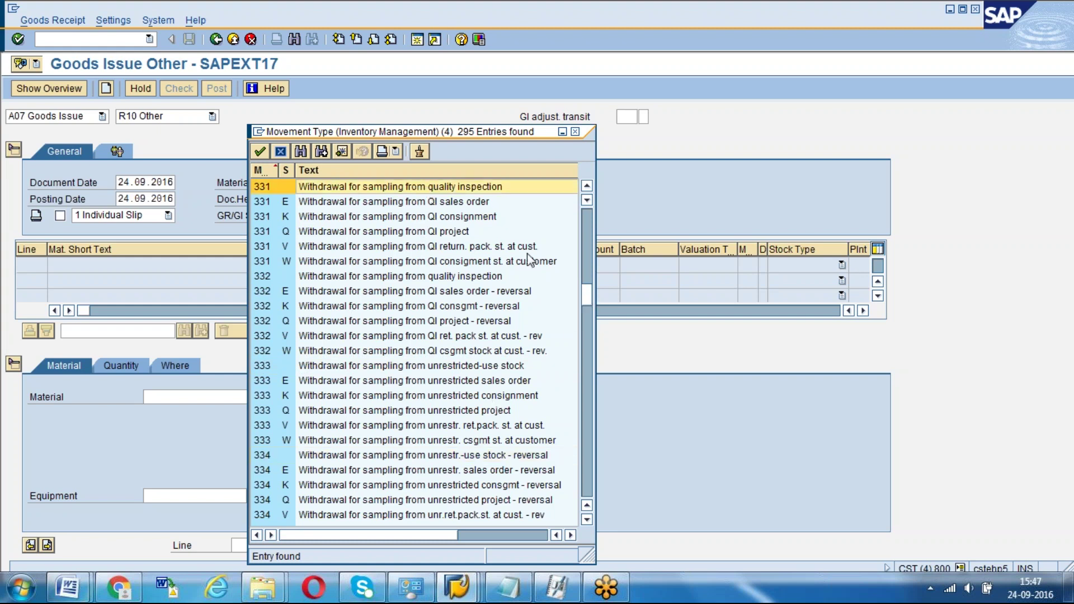
Choose movement type 331, withdrawal for sampling from quality inspection, from the list
drag(589, 305, 591, 344)
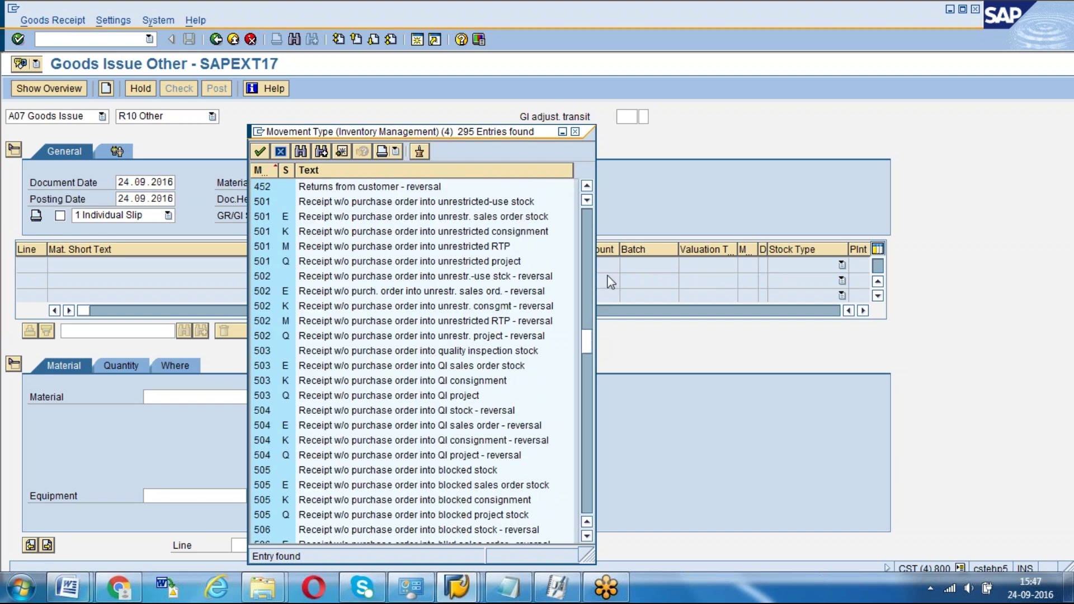
click(587, 186)
click(587, 185)
click(587, 186)
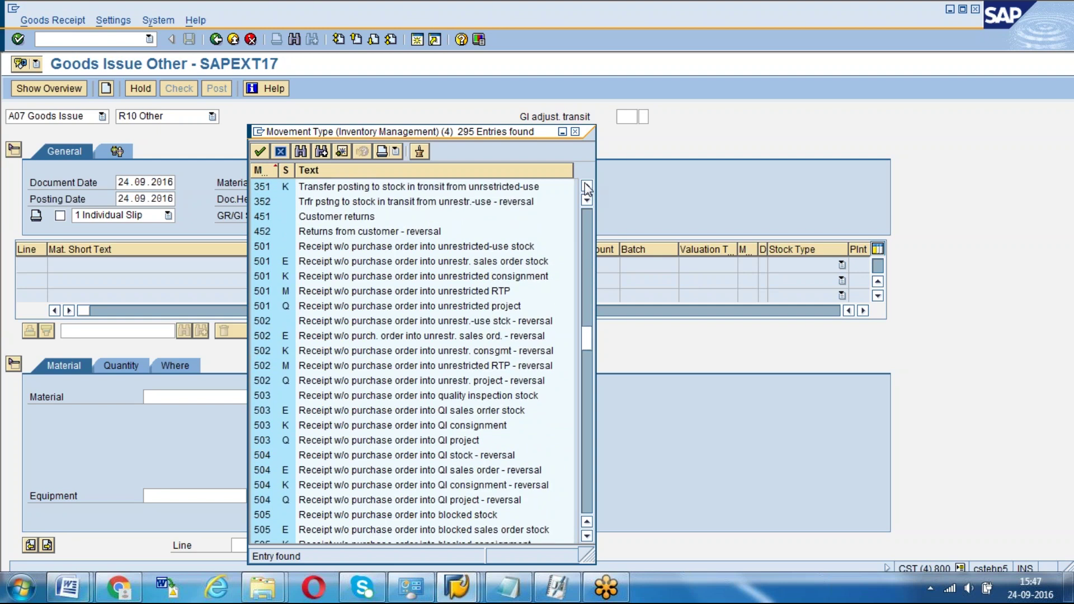
click(587, 186)
click(587, 186)
click(586, 186)
scroll(586, 188, up, 4)
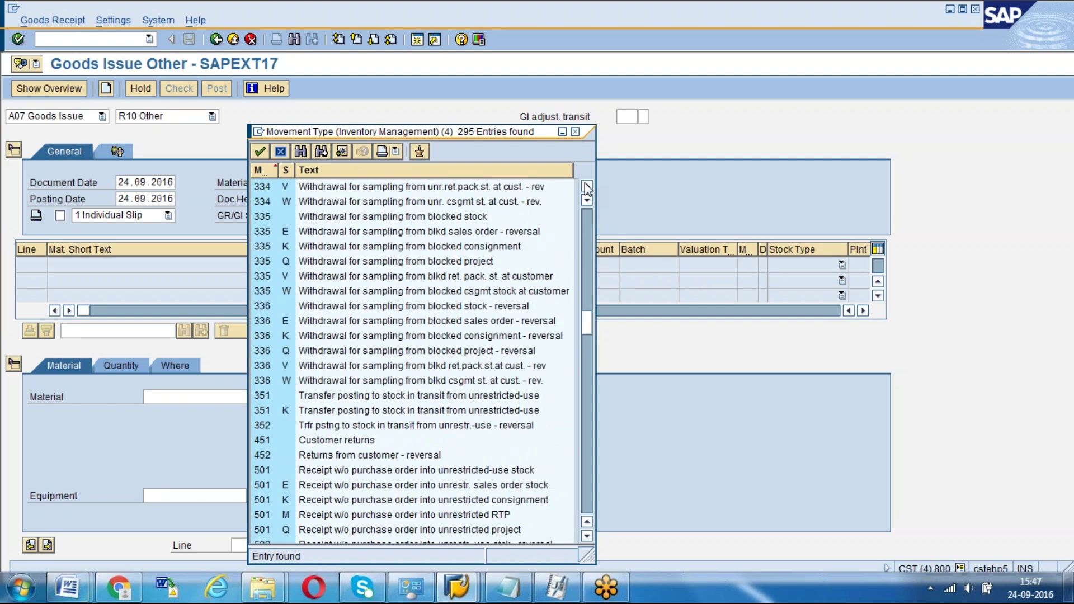
click(587, 185)
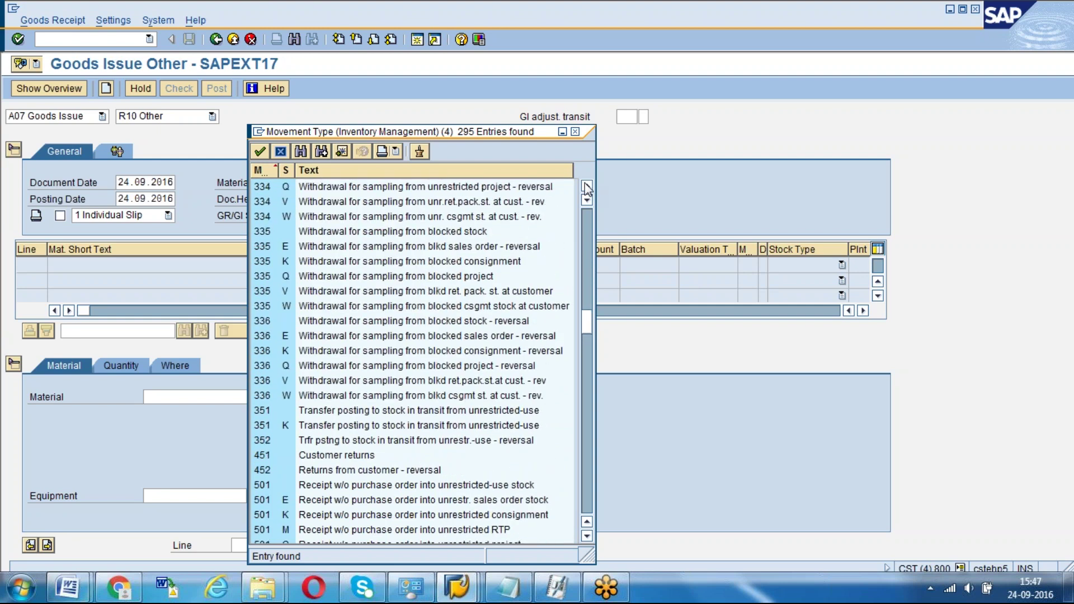
click(478, 237)
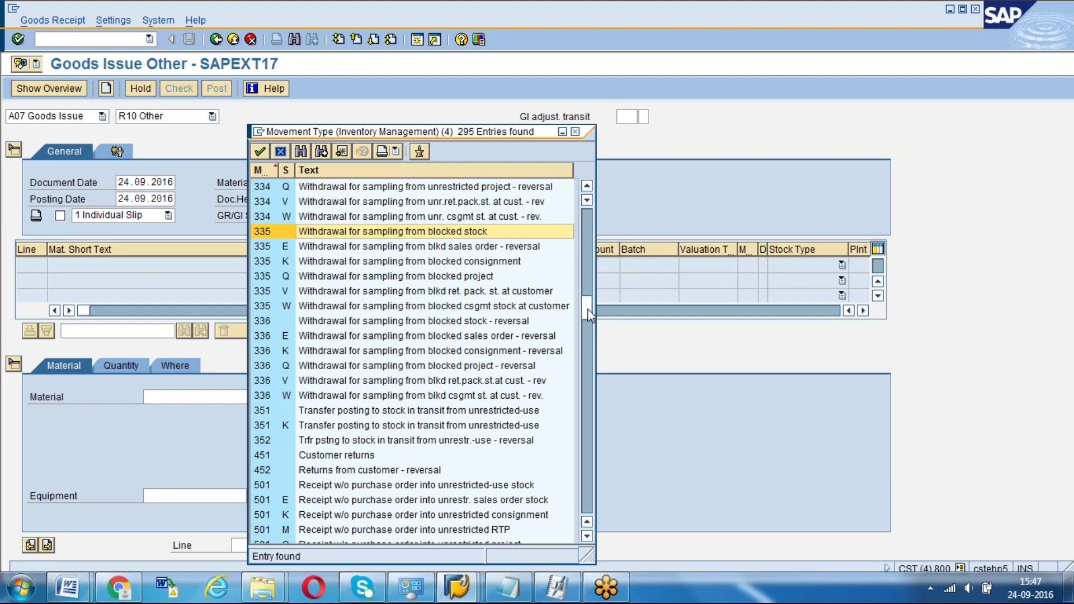
drag(586, 286, 589, 310)
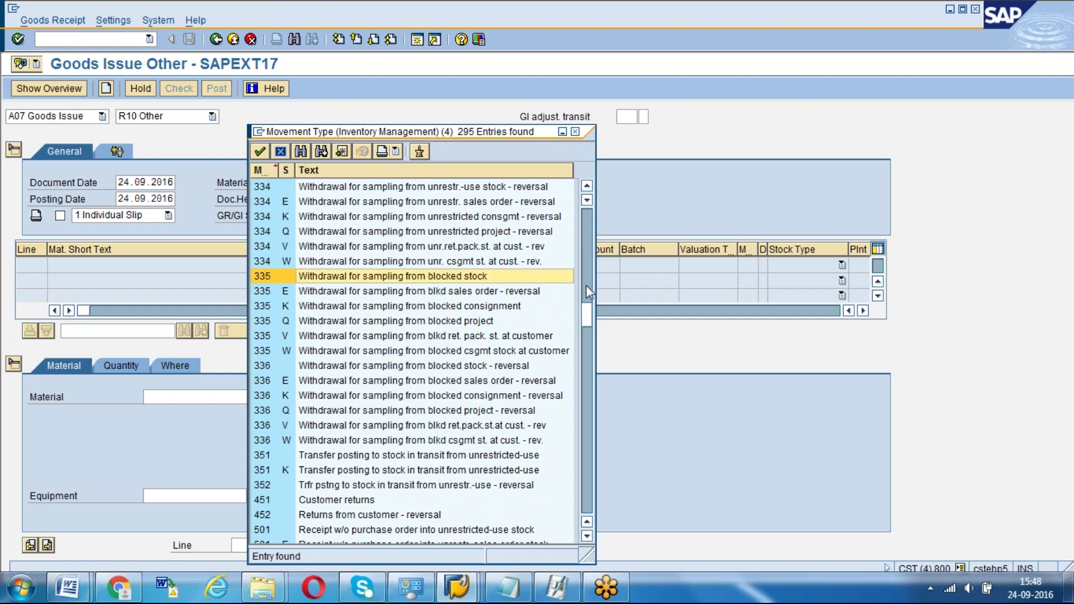
click(587, 289)
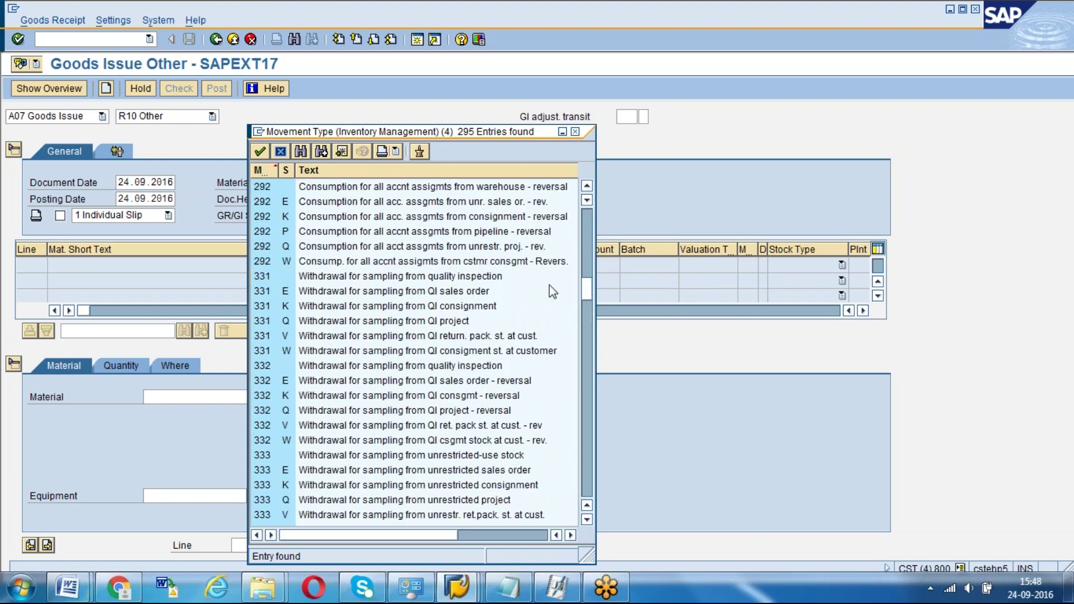
click(503, 275)
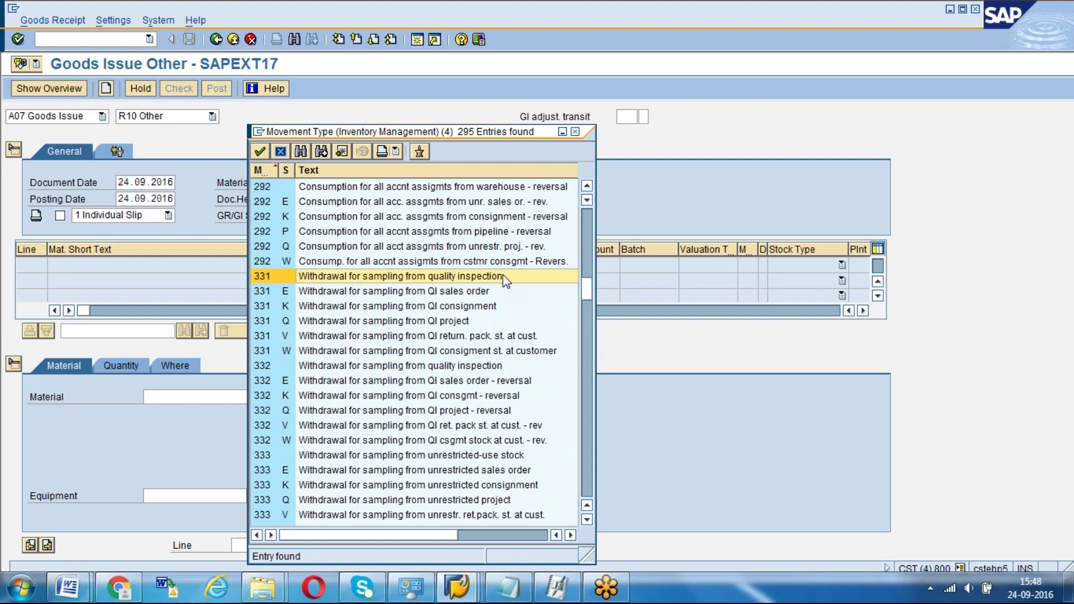
double_click(504, 276)
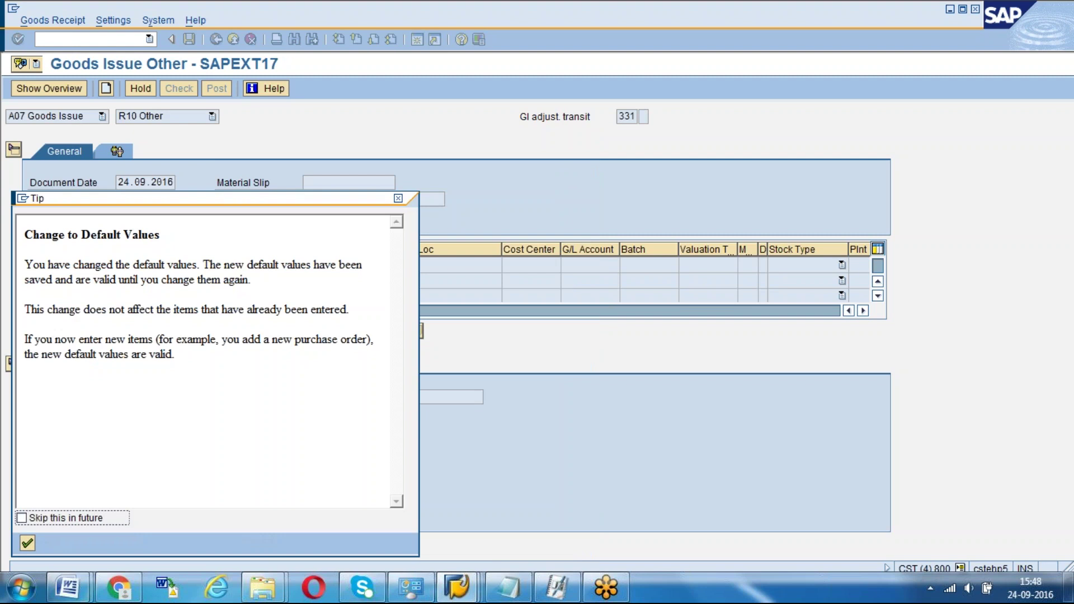
Confirm the 'Change to Default Values' tip, leaving movement type 331 GI to sampling QI
key(Return)
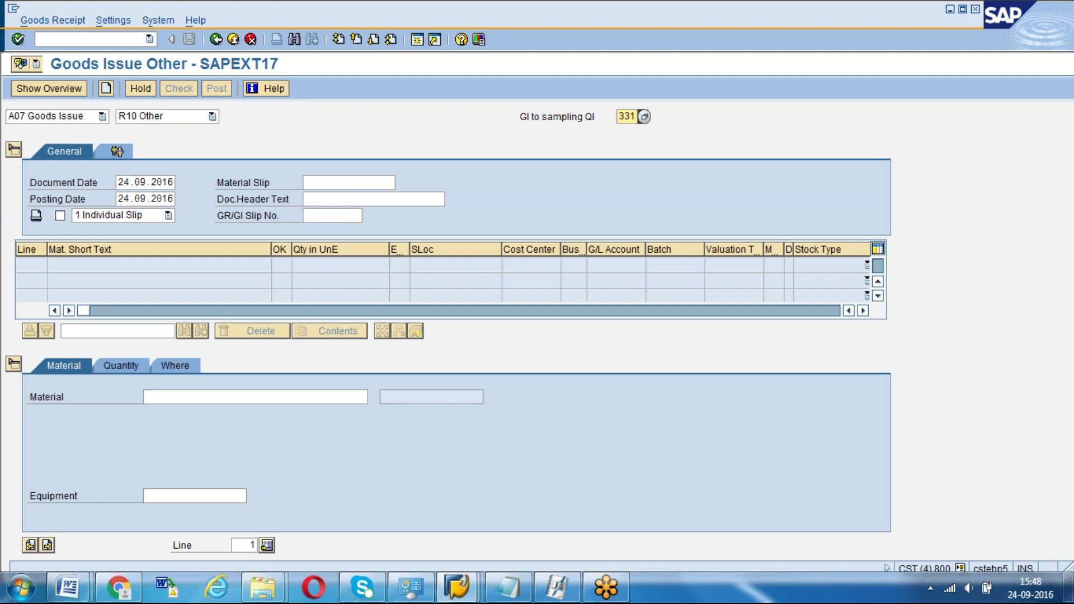
Enter material 1289 on line 1 with a quantity of 2
click(178, 394)
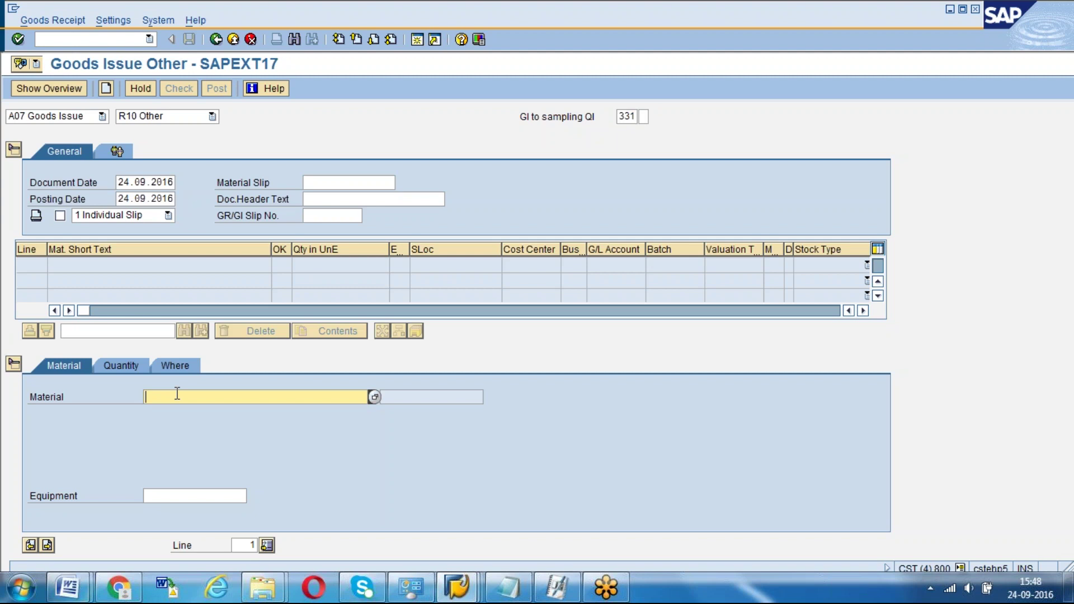
click(178, 393)
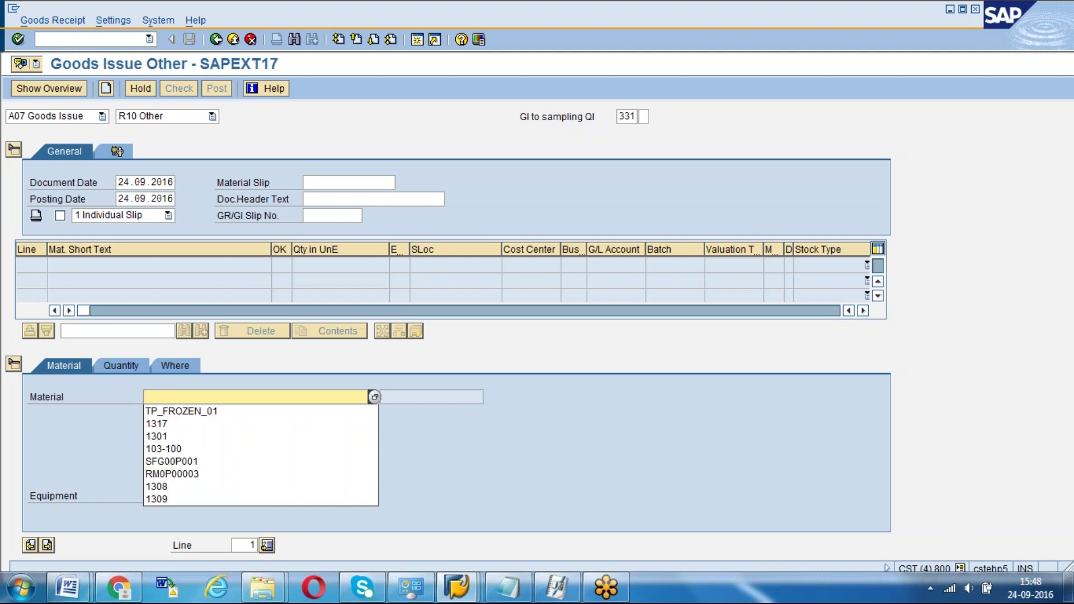
text(1289)
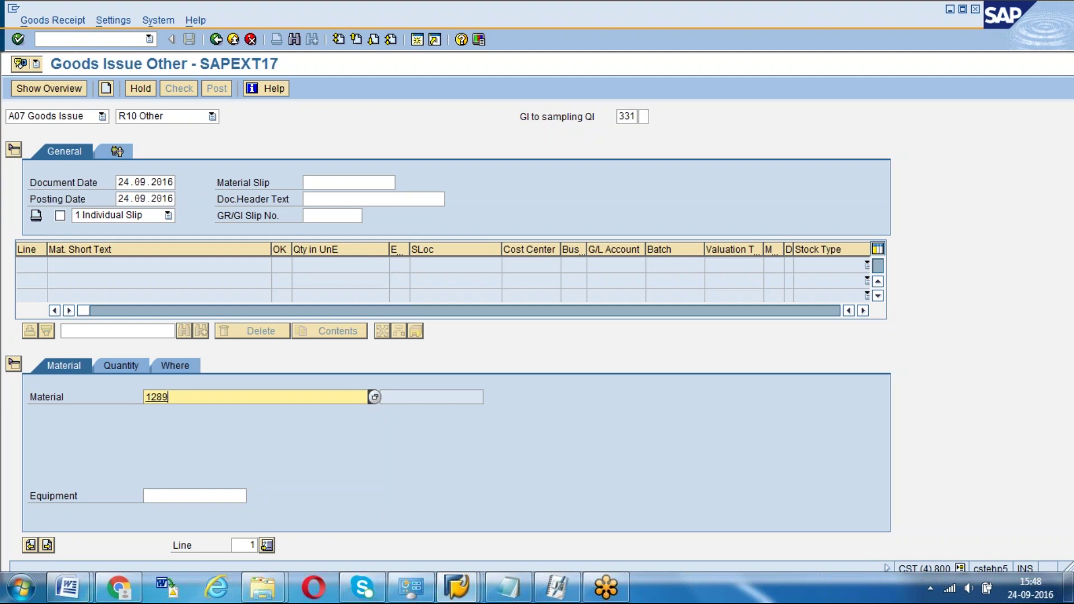
key(Return)
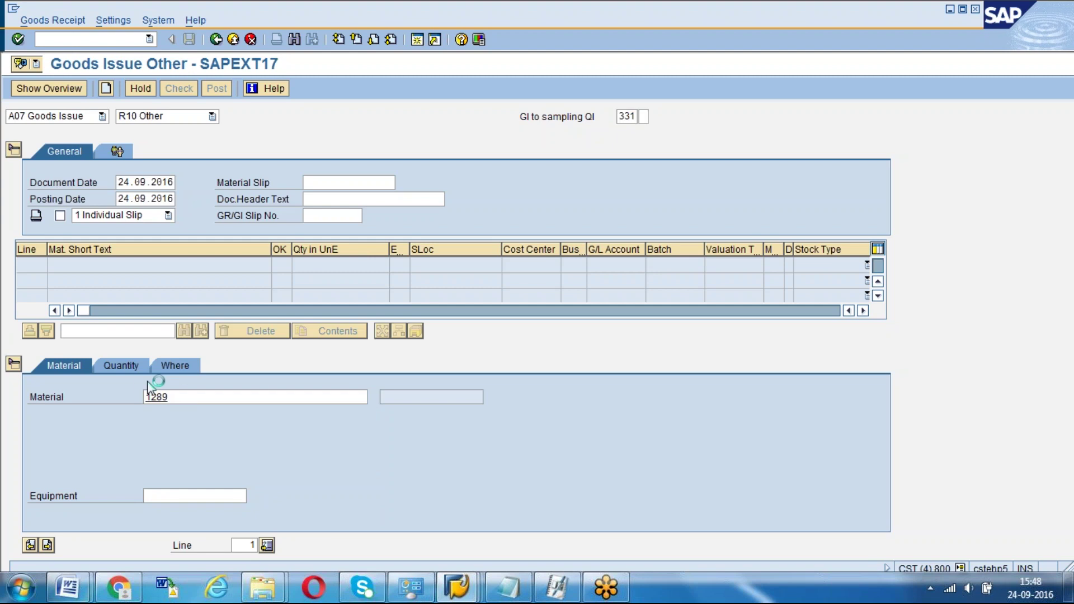
click(126, 367)
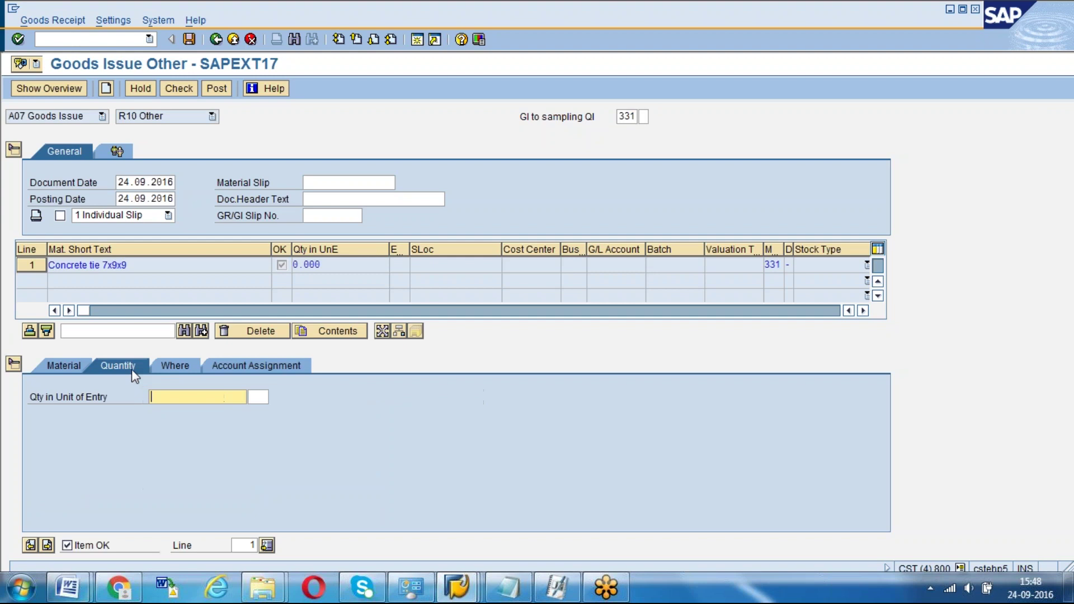
text(2)
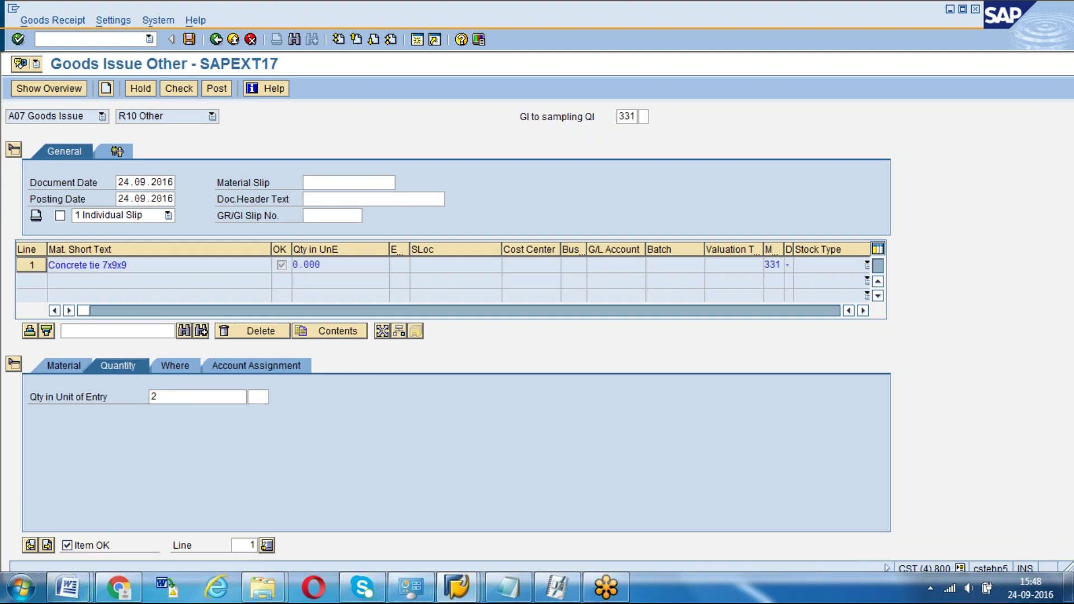
key(Return)
Set the item's plant to 1000 on the Where tab
click(179, 367)
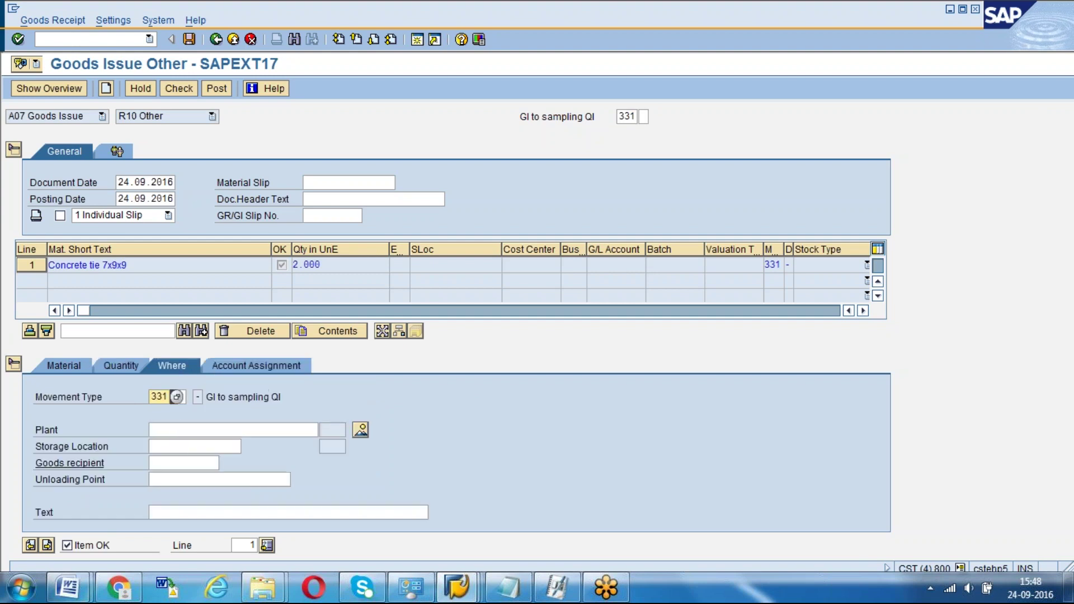
key(Tab)
text(1000)
key(Return)
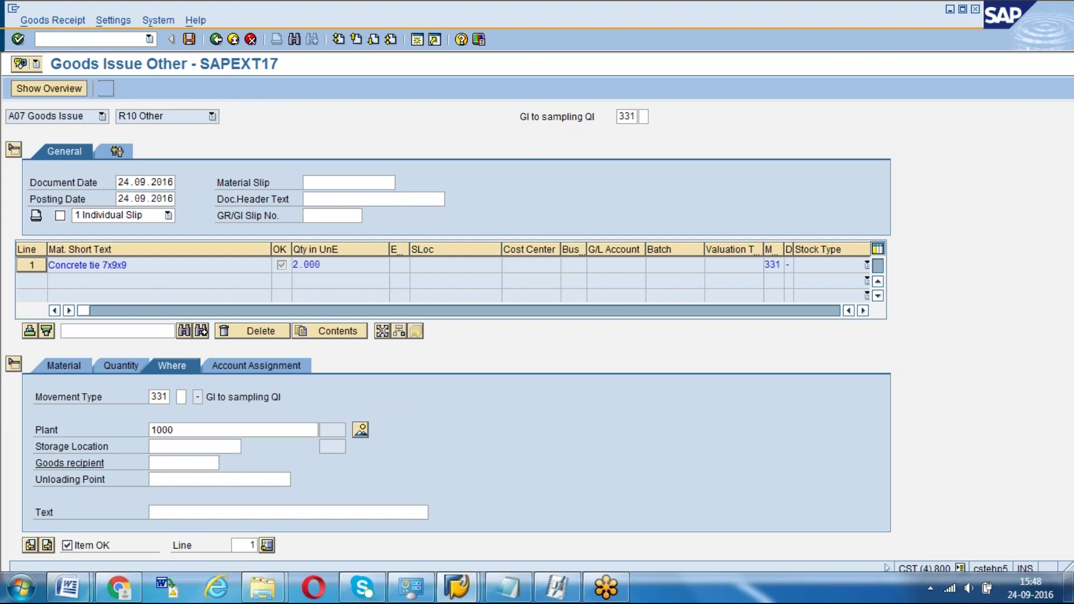
Enter storage location 0001 and check the document: account 237000 needs a CO object
text(0001)
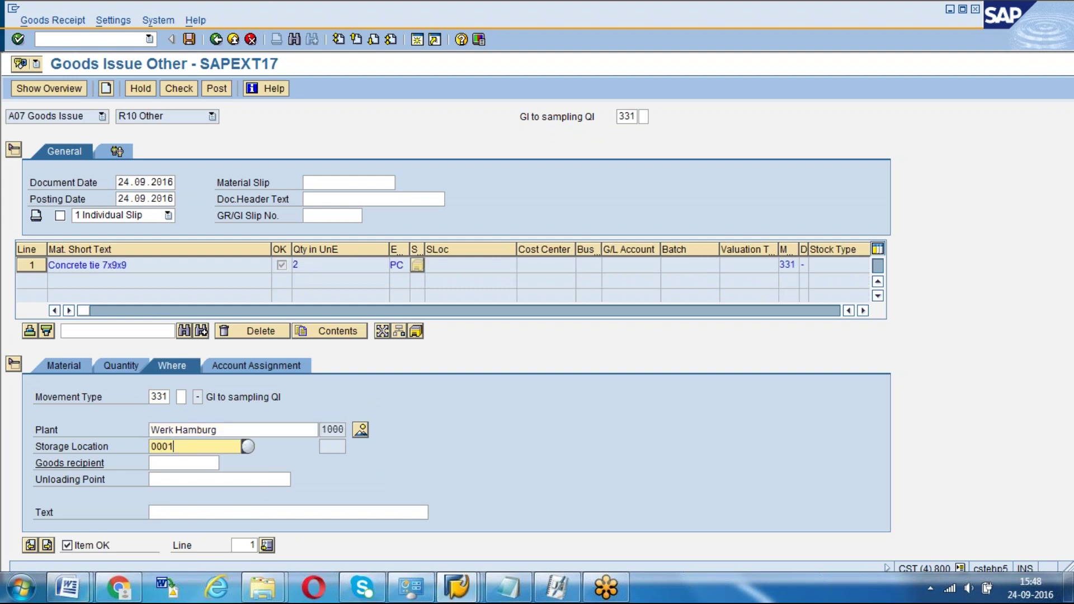
key(Return)
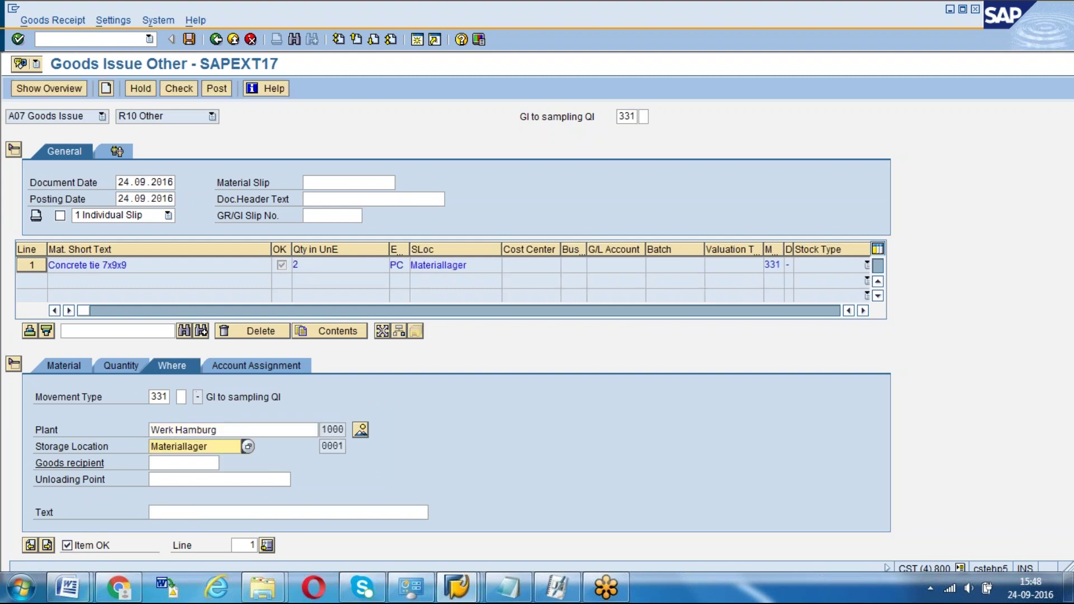
click(177, 93)
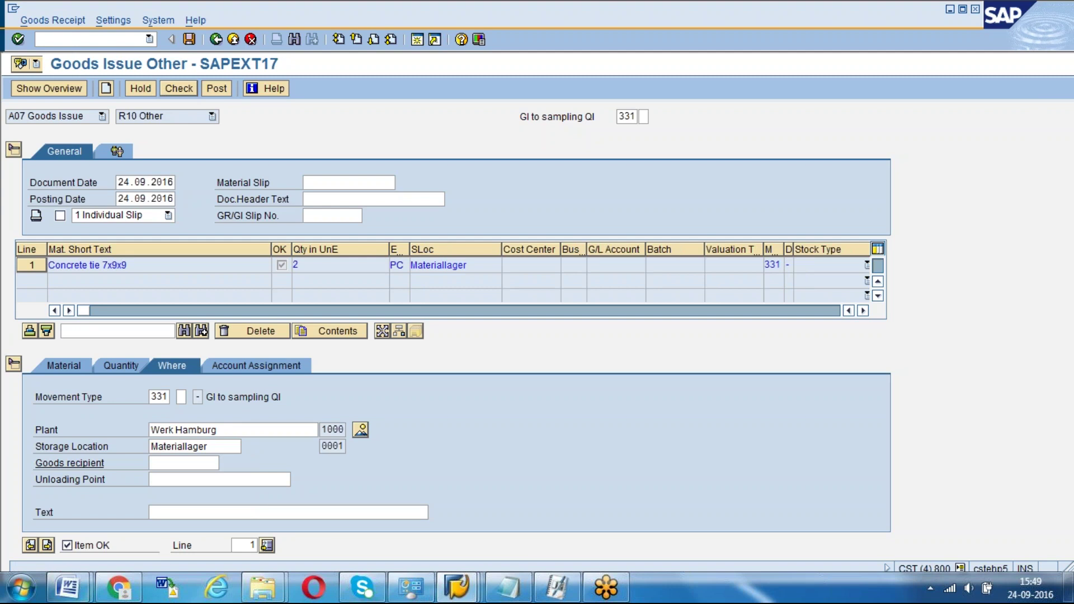
key(ctrl+s)
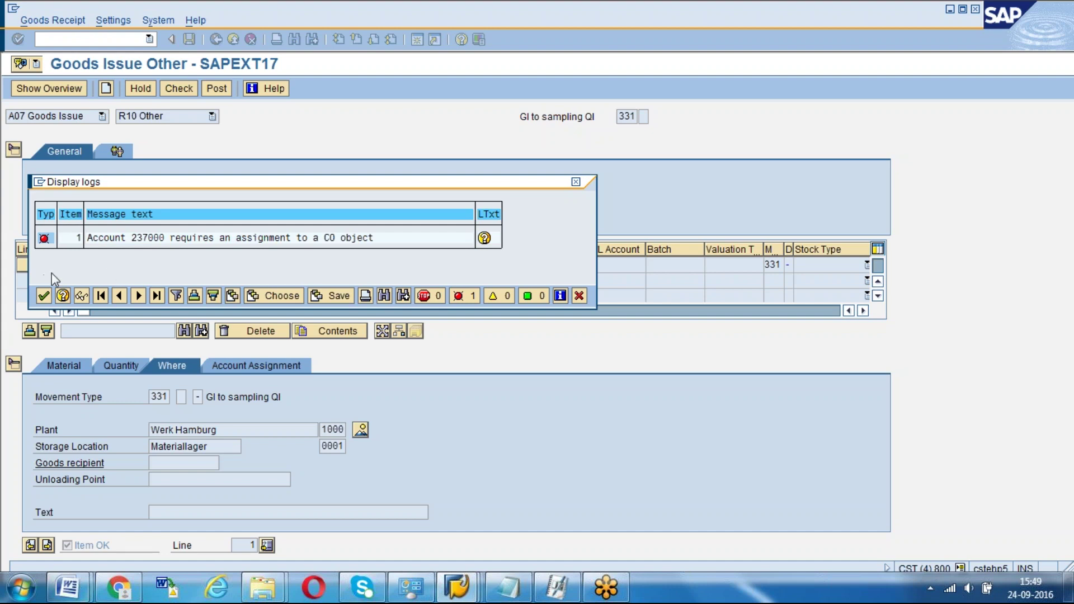
click(44, 295)
Assign cost center SAMPLING to the item; the check rejects it as nonexistent
click(233, 360)
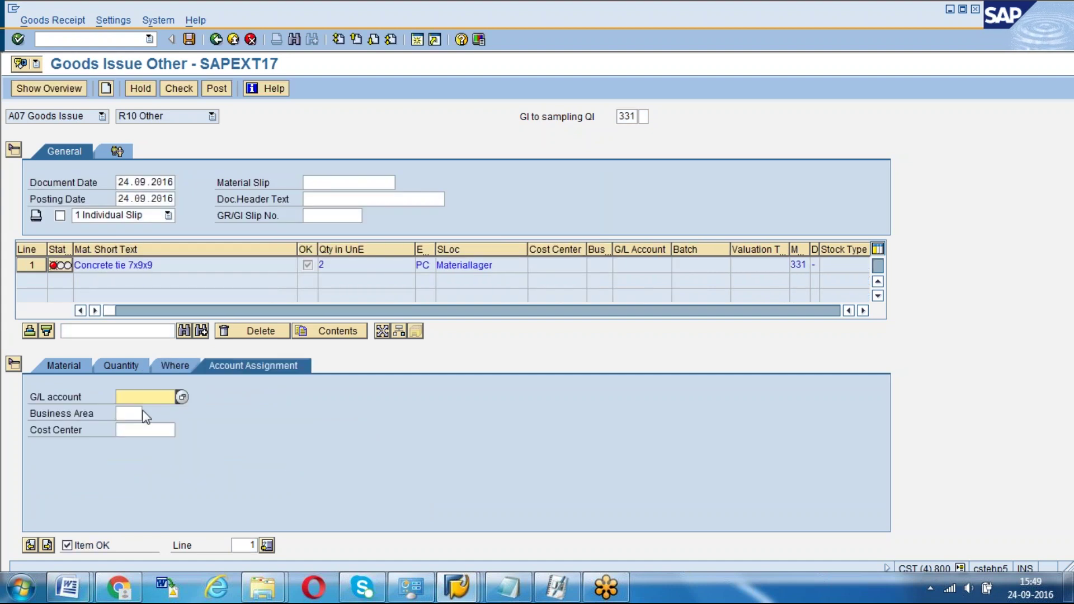
click(137, 434)
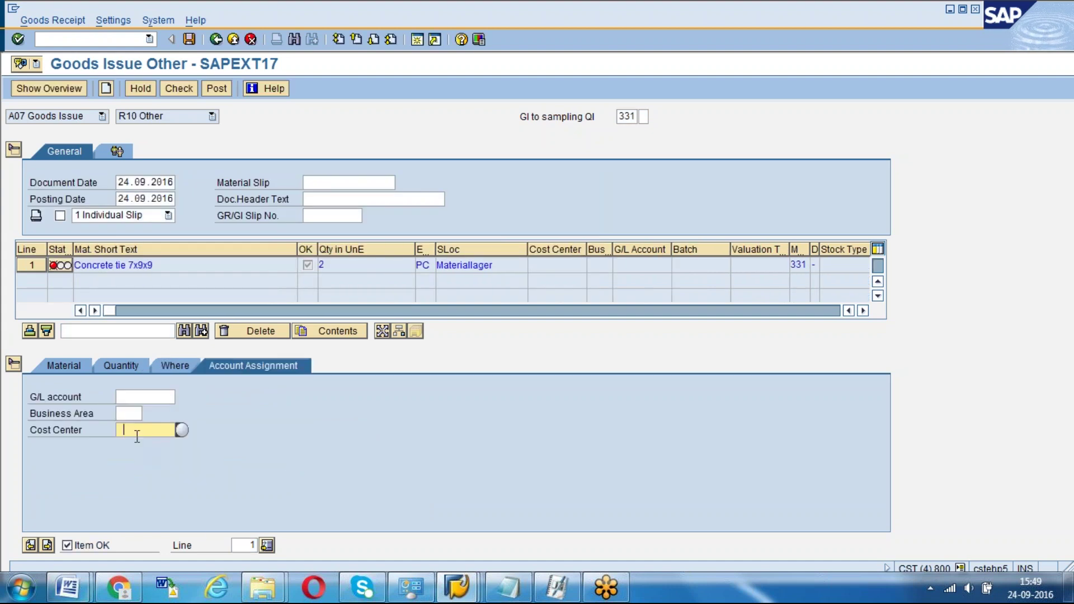
click(137, 436)
text(S)
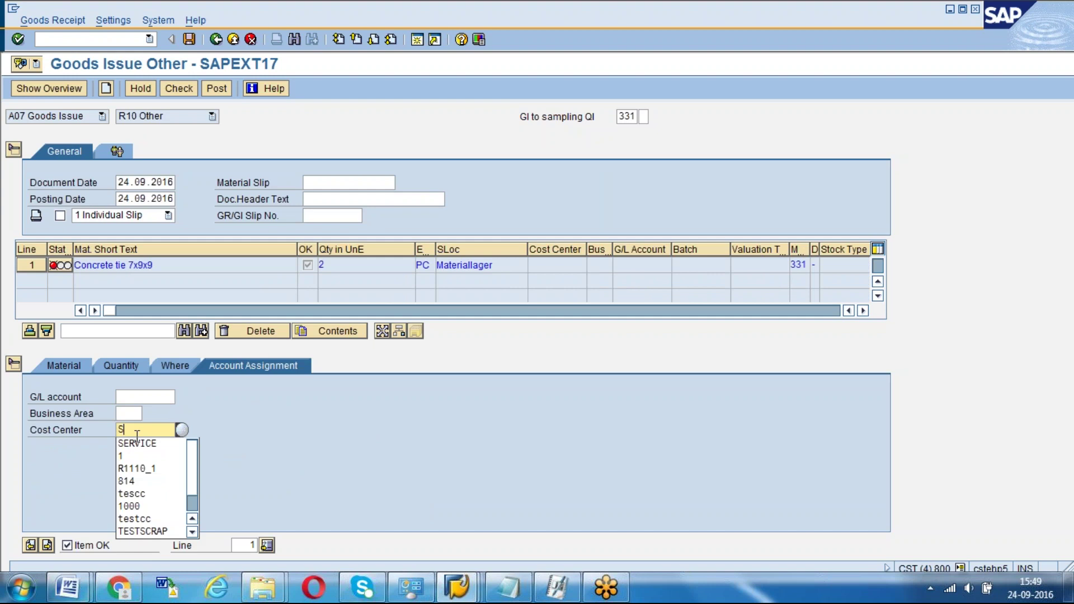
text(AMPLING)
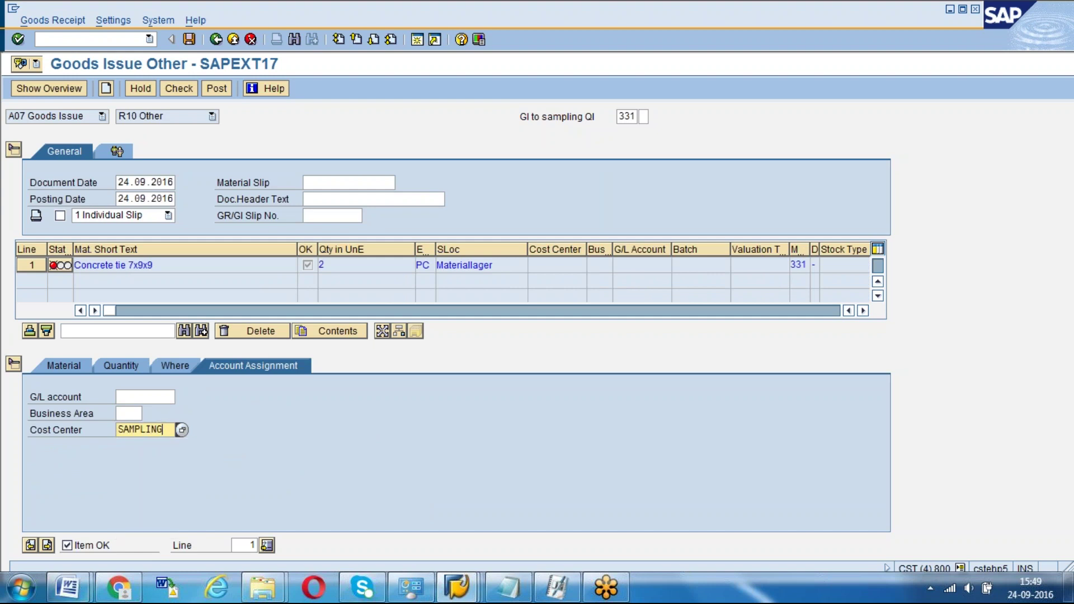
key(Return)
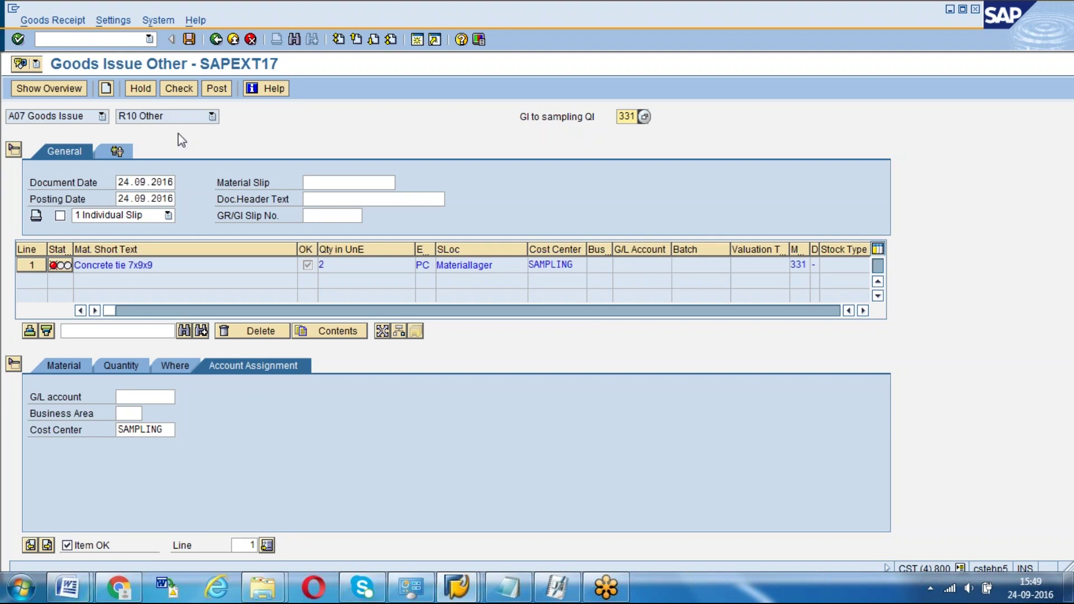
click(179, 89)
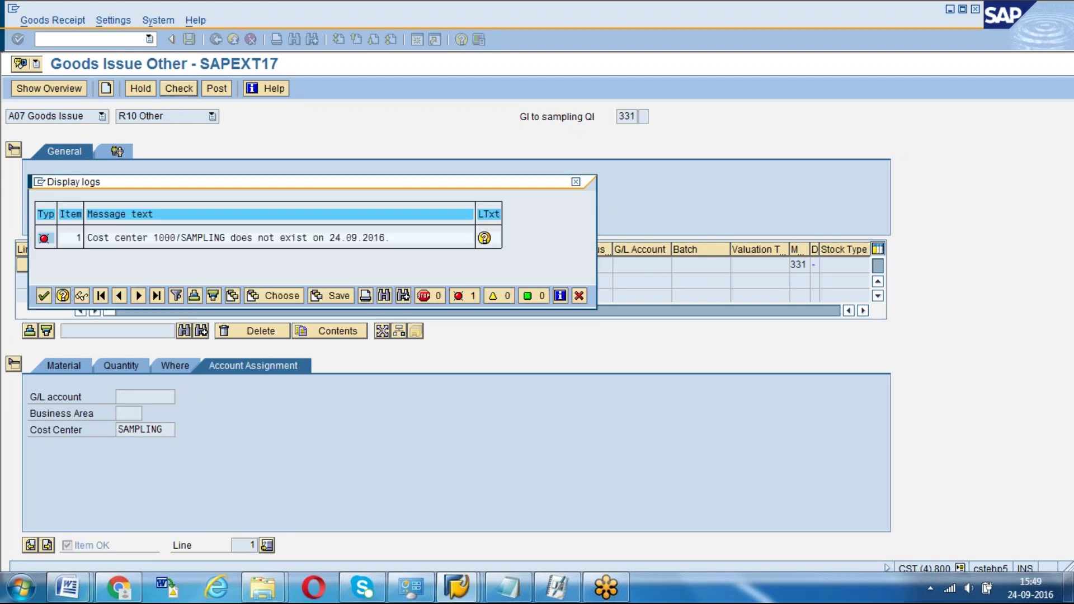
key(Return)
Replace the cost center with SERVICE and check the document again
click(171, 430)
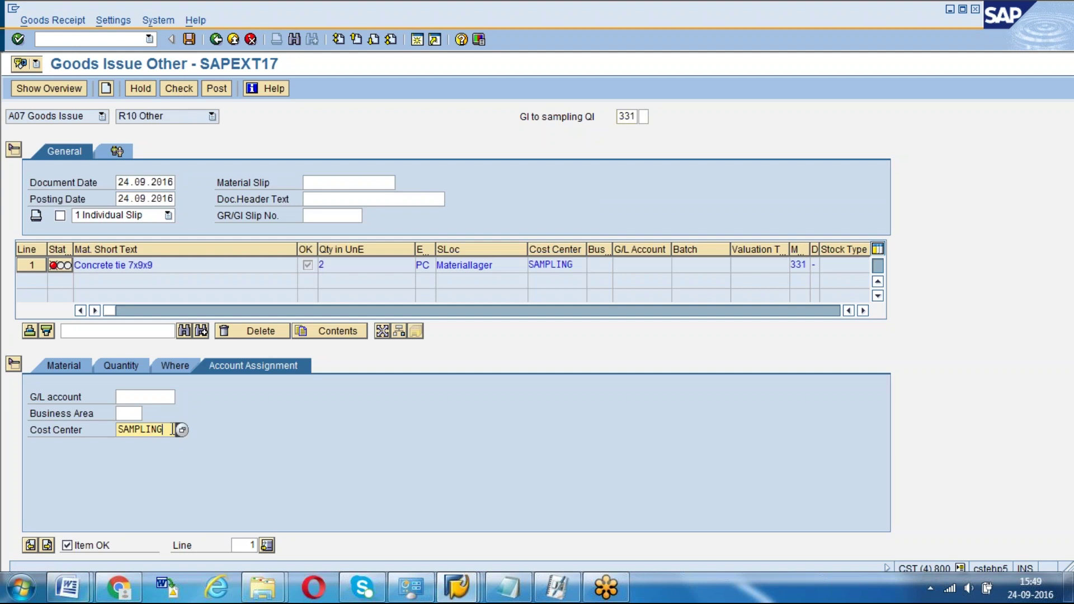
key(BackSpace)
key(BackSpace)
key(BackSpace)
key(BackSpace)
key(BackSpace)
key(BackSpace)
key(BackSpace)
key(BackSpace)
text(SERVICE)
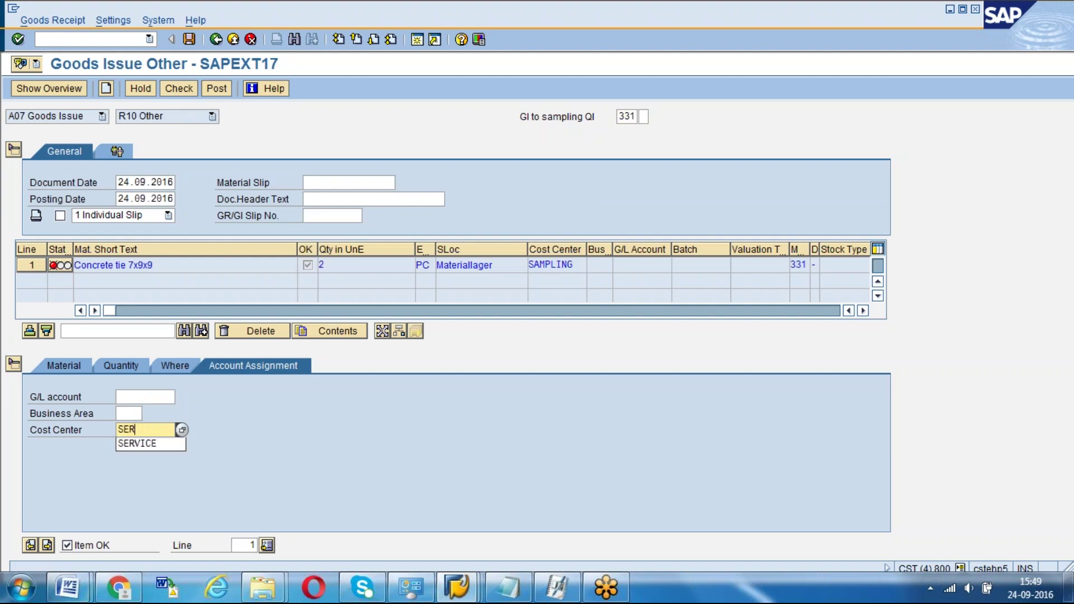
key(Return)
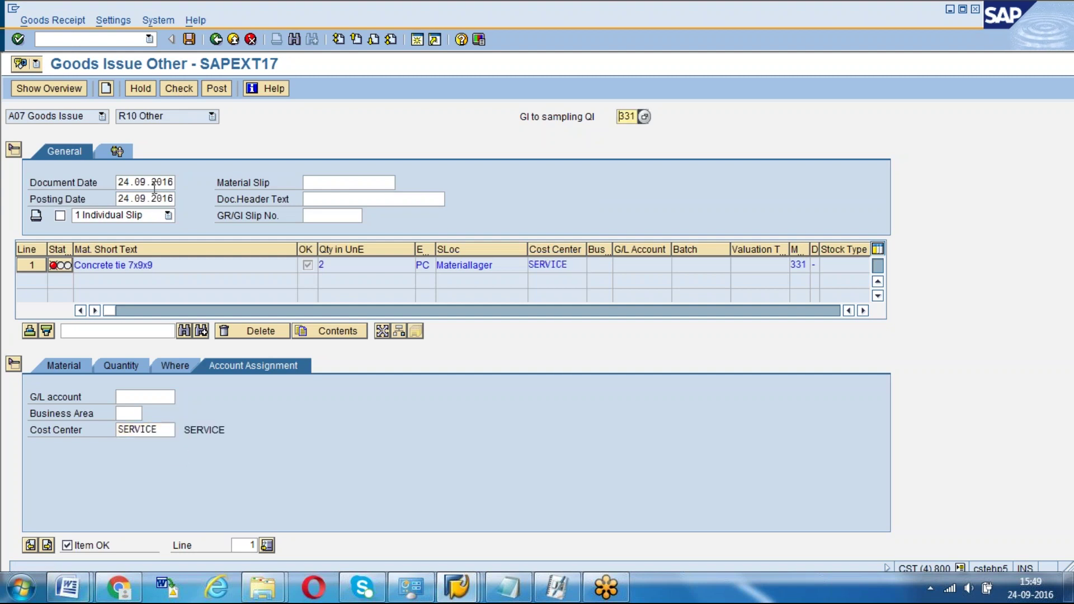
click(180, 84)
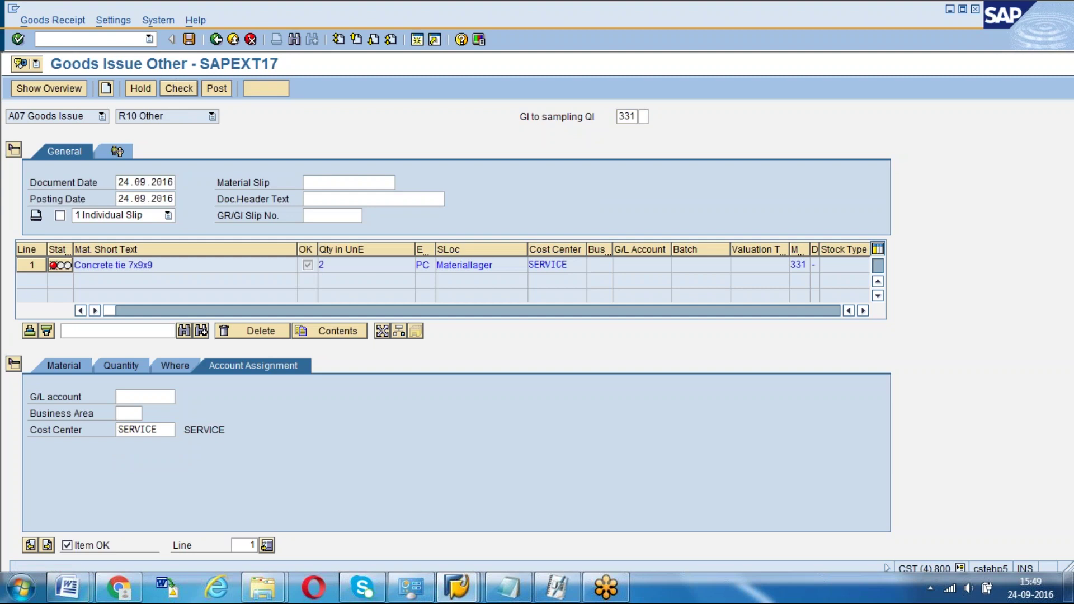
click(218, 88)
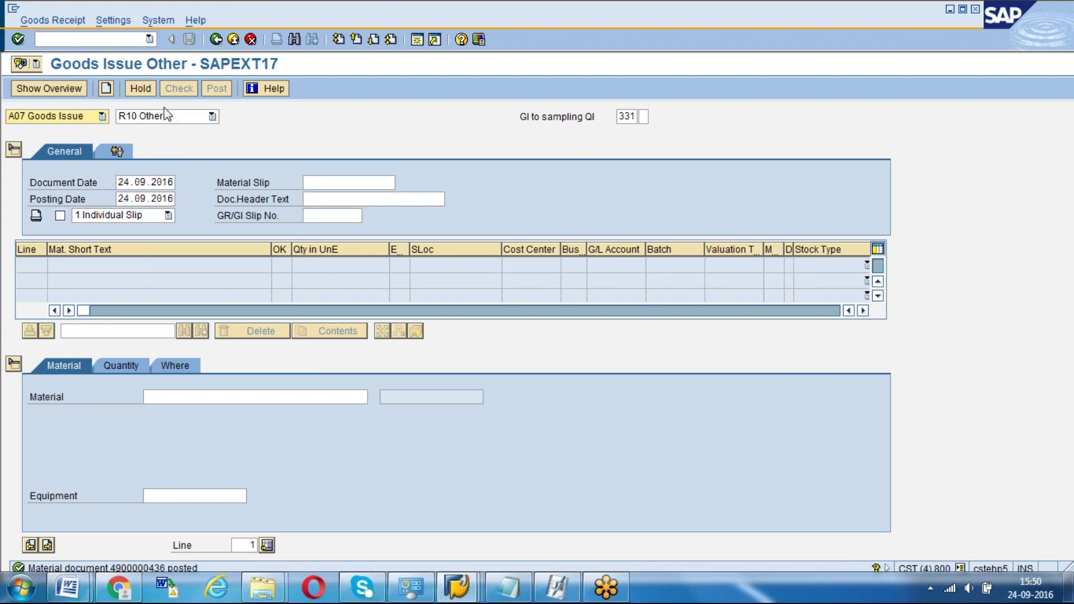
click(102, 116)
click(39, 156)
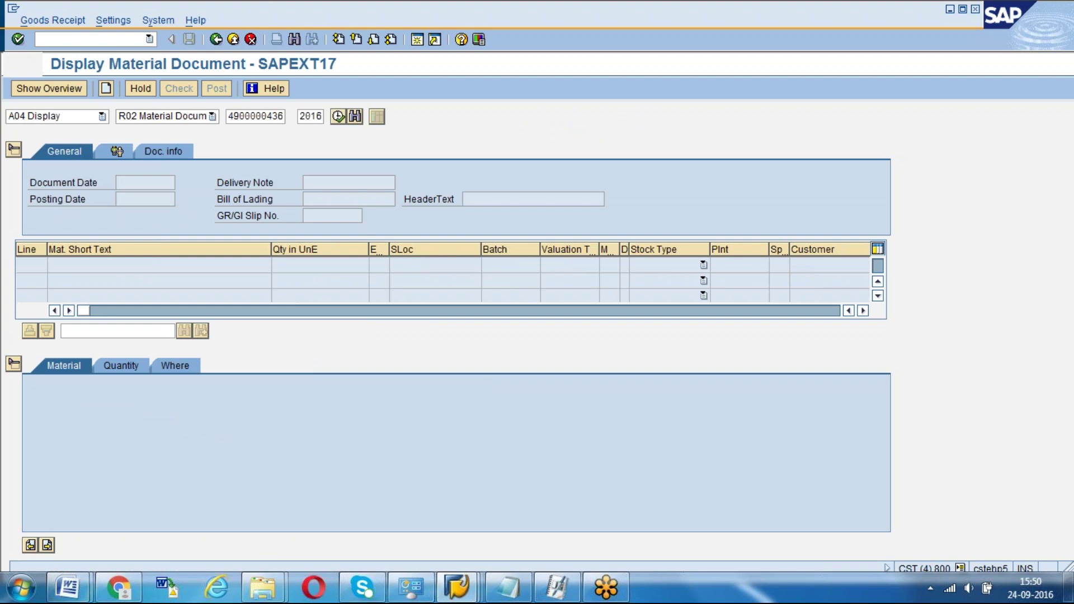
click(179, 151)
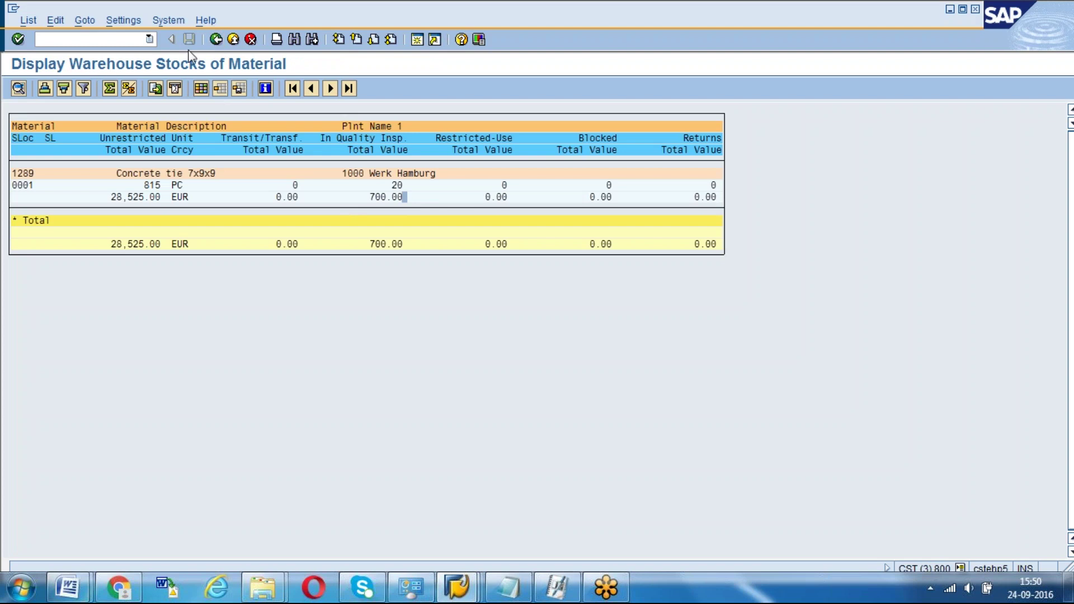
click(221, 44)
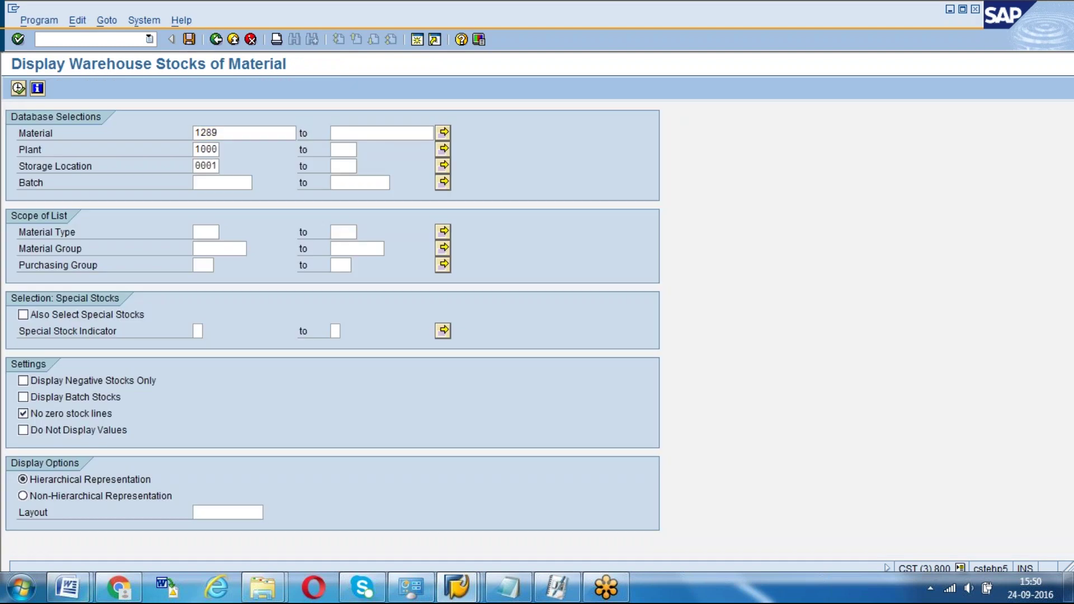
key(F8)
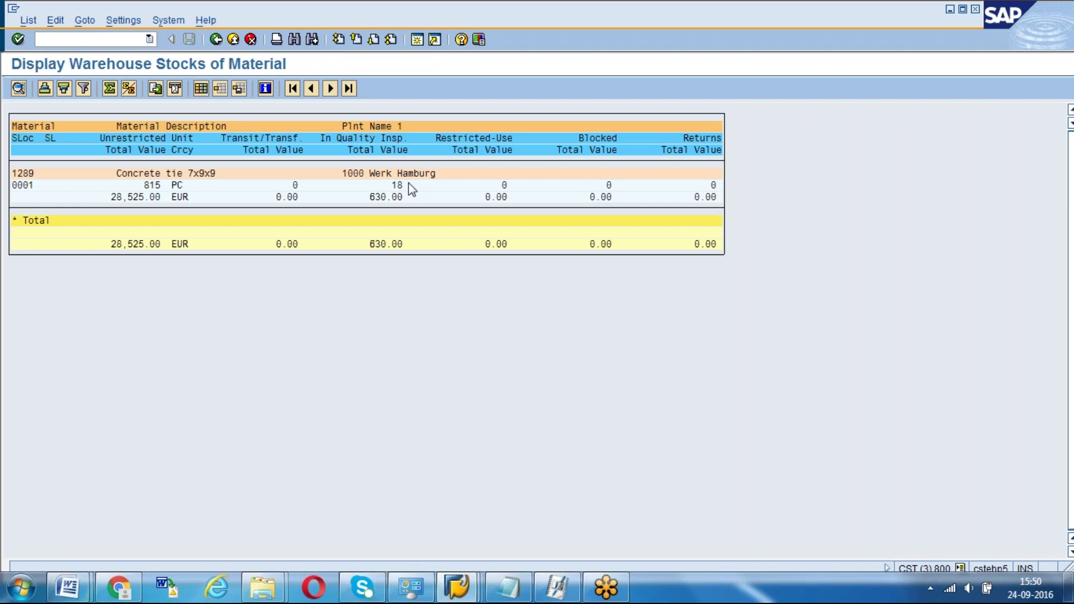
click(394, 185)
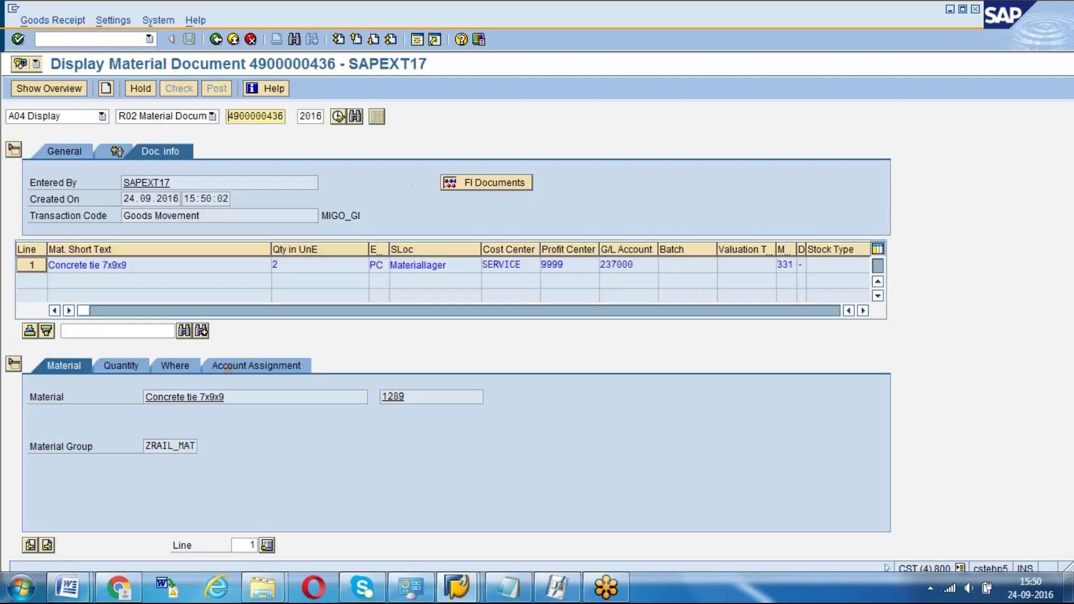
click(486, 183)
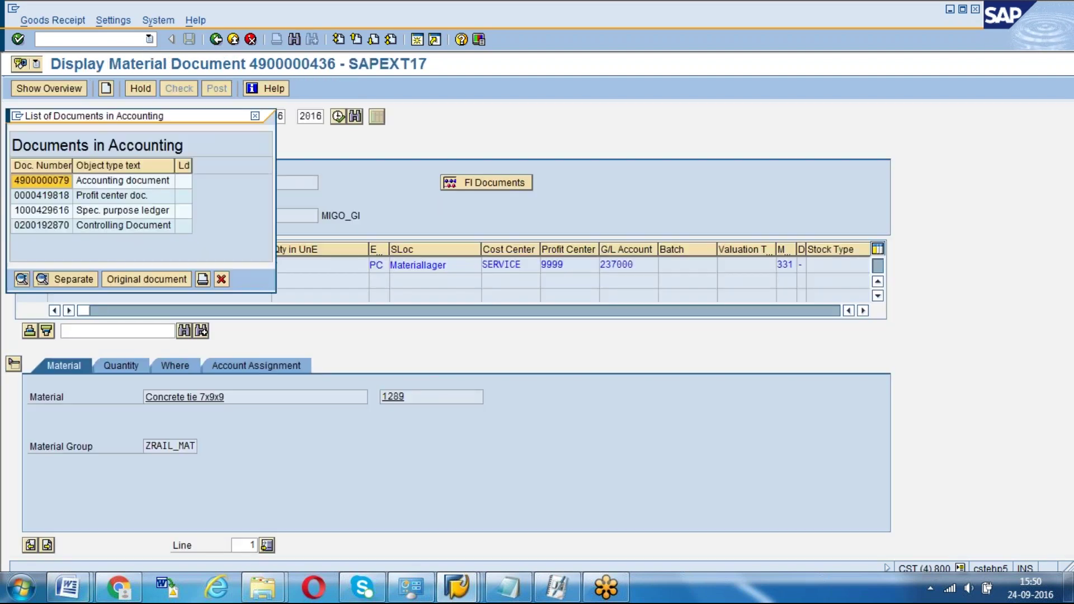
double_click(154, 184)
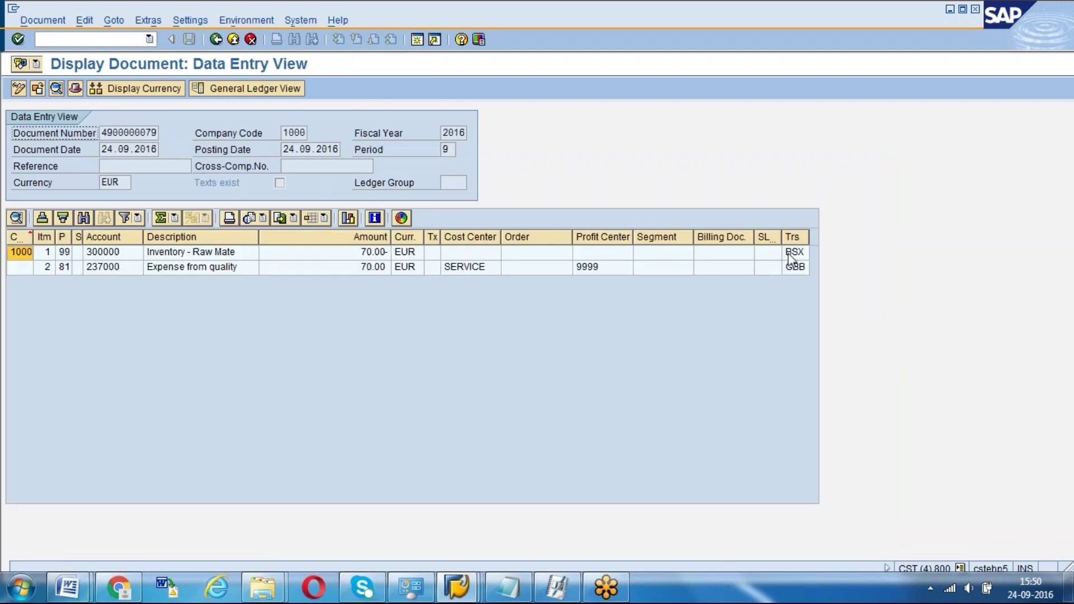
click(793, 253)
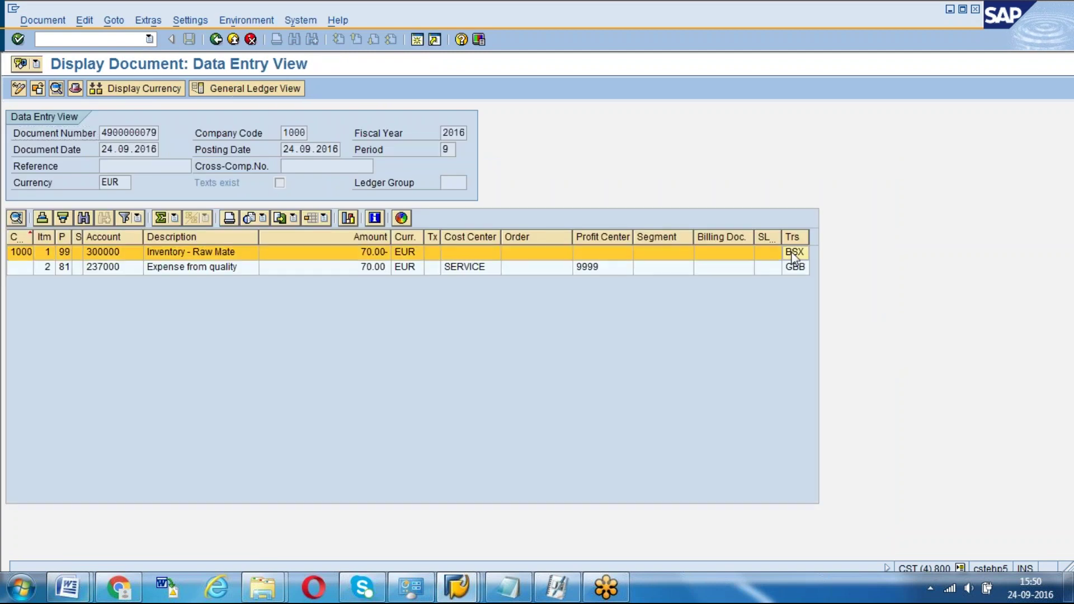
click(381, 254)
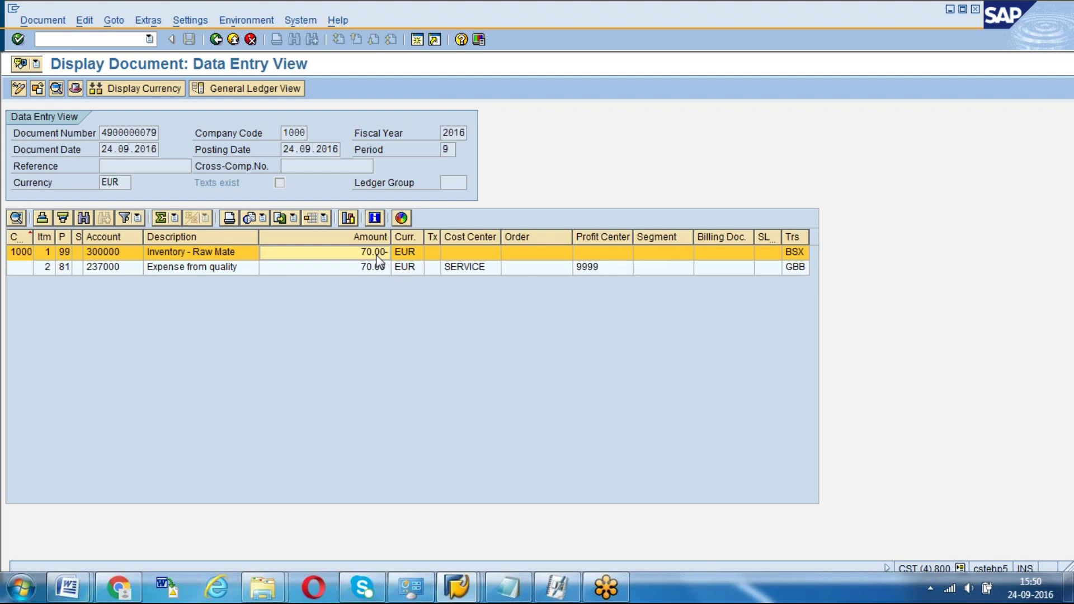
Check the 70.00 EUR debit line on expense account 237000, 'Expense from quality'
click(371, 268)
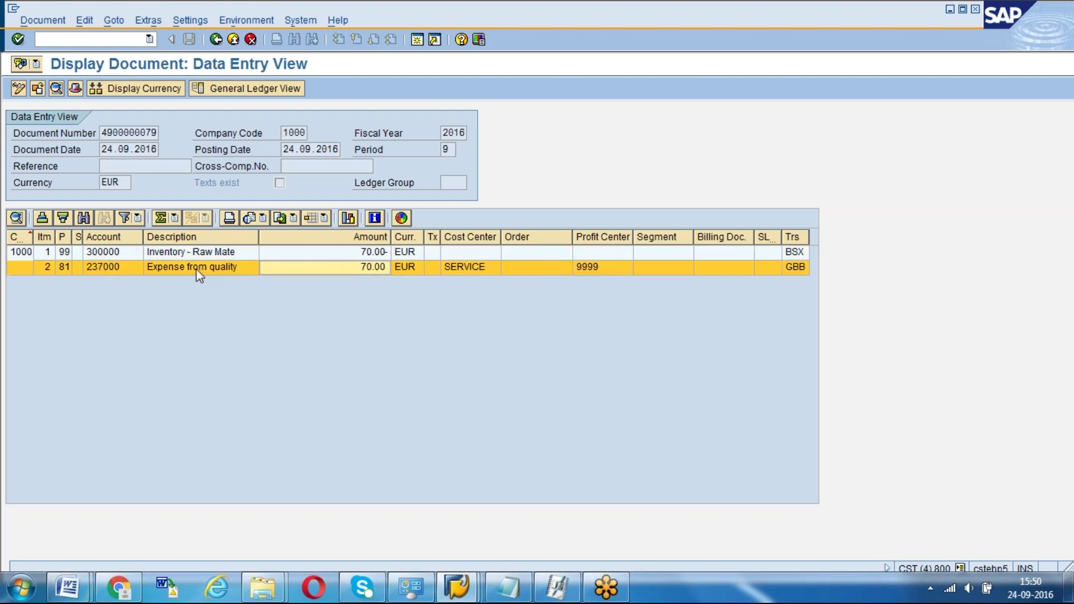
click(197, 270)
click(372, 270)
click(106, 274)
click(456, 589)
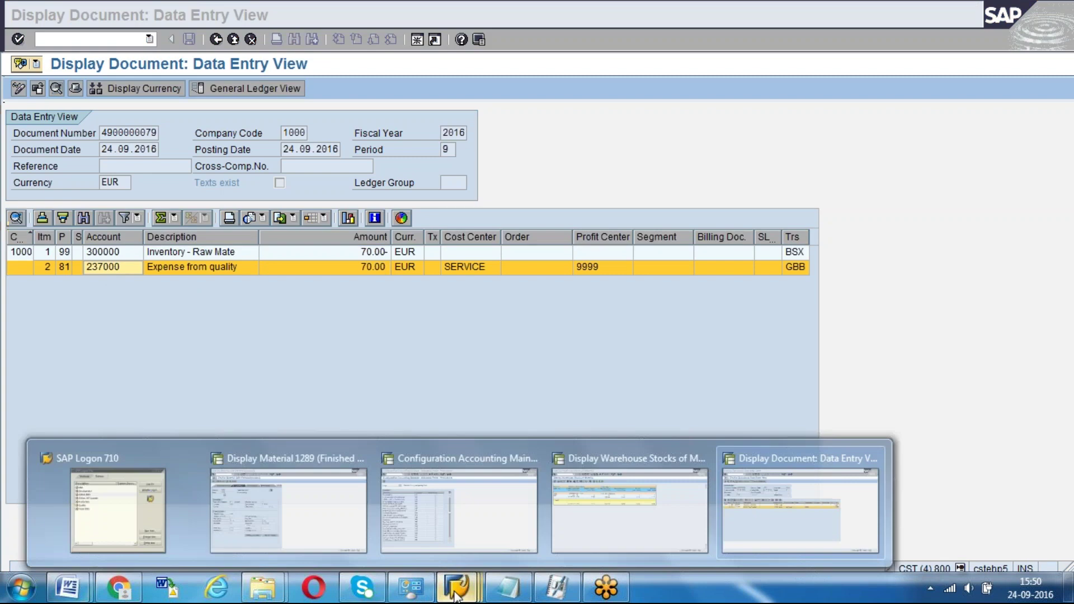
Open the GBB transaction's account assignments in the OBYC configuration window
click(503, 516)
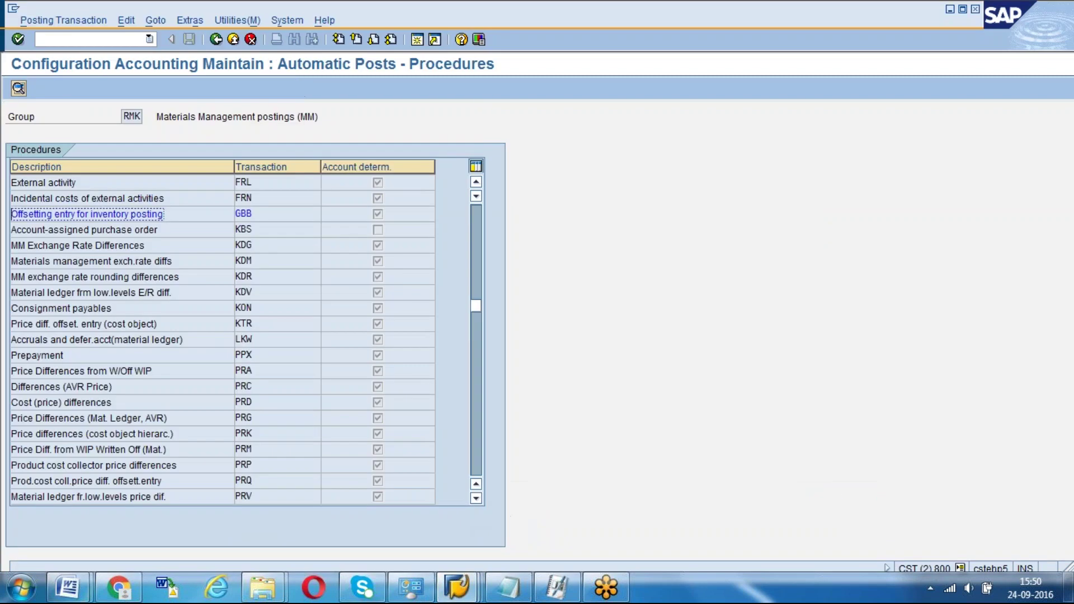
click(244, 214)
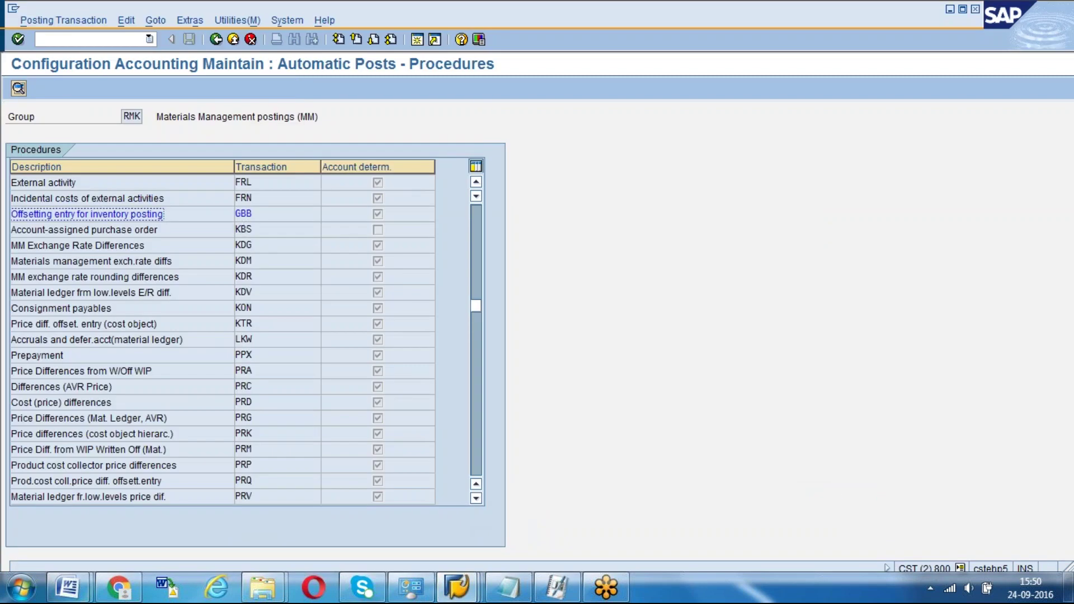
double_click(244, 213)
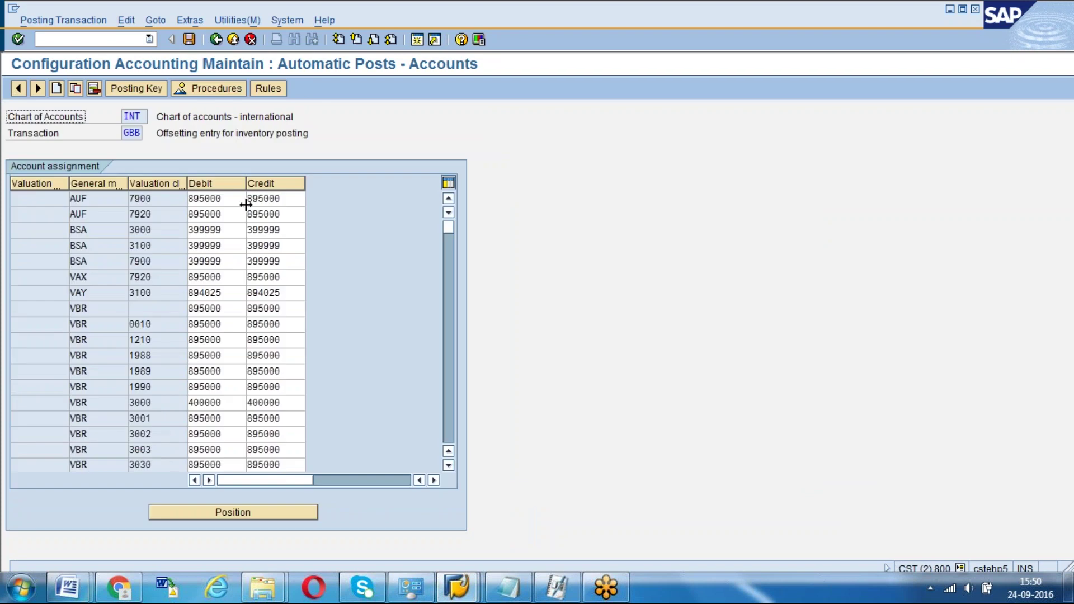
Position on row 0001 / VQP / 7920 and confirm its debit account is 237000
click(228, 513)
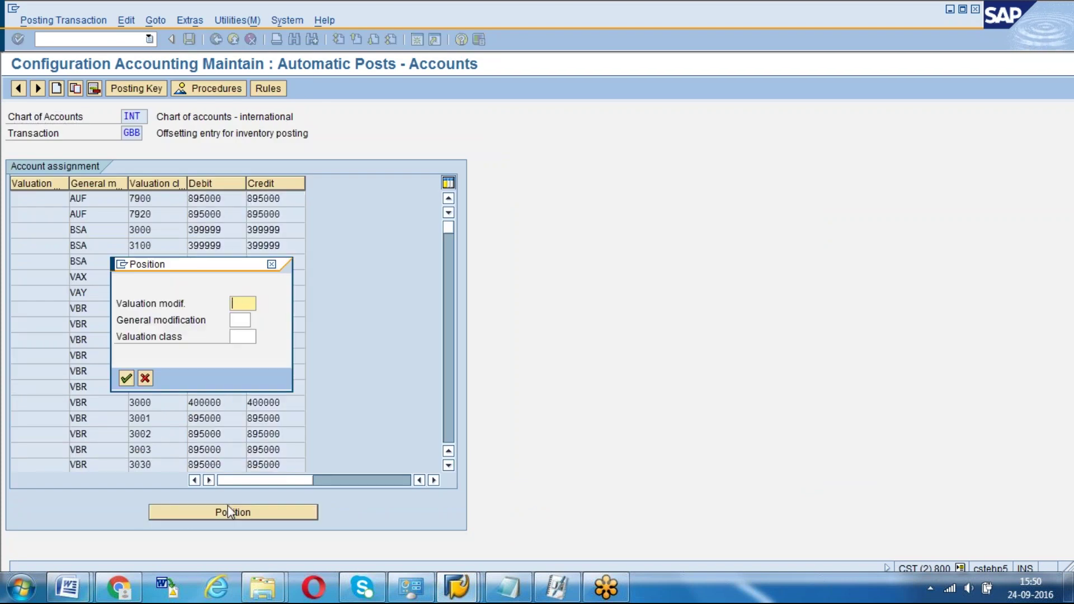
text(0001)
key(Tab)
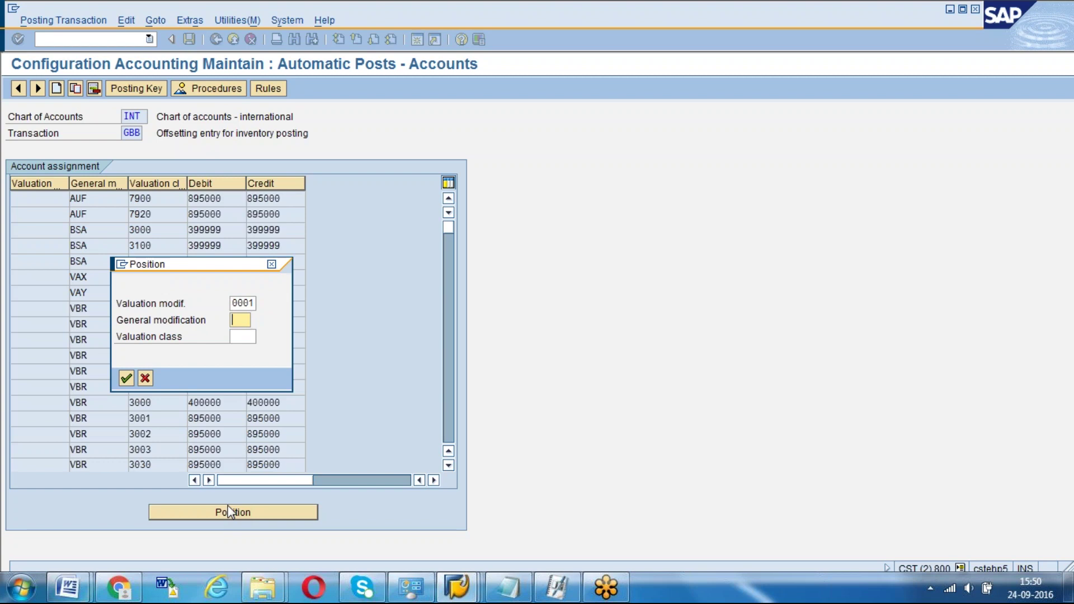
text(VQP)
key(Tab)
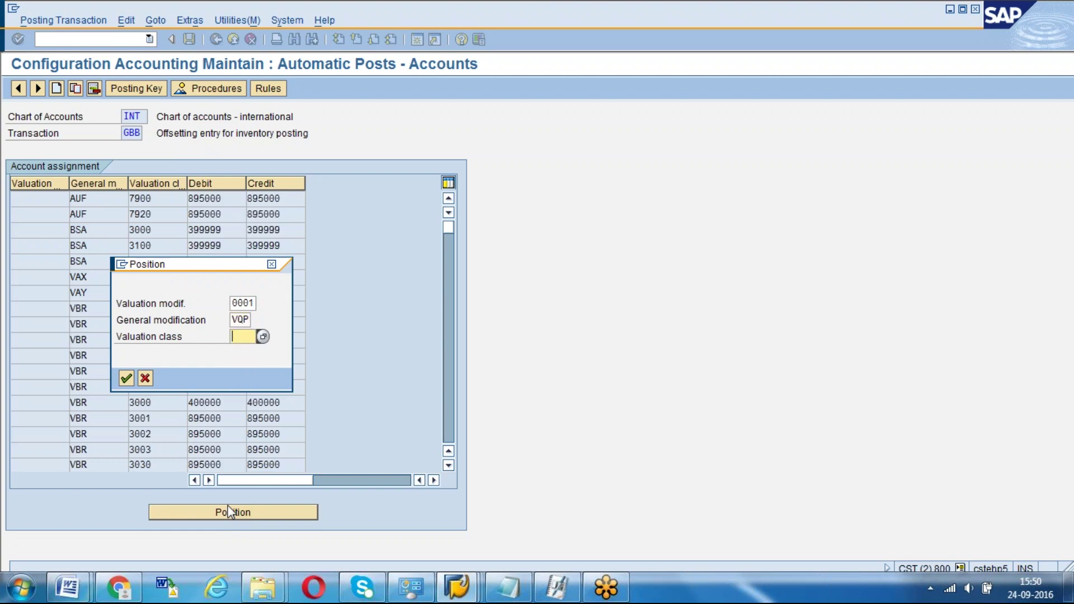
text(7920)
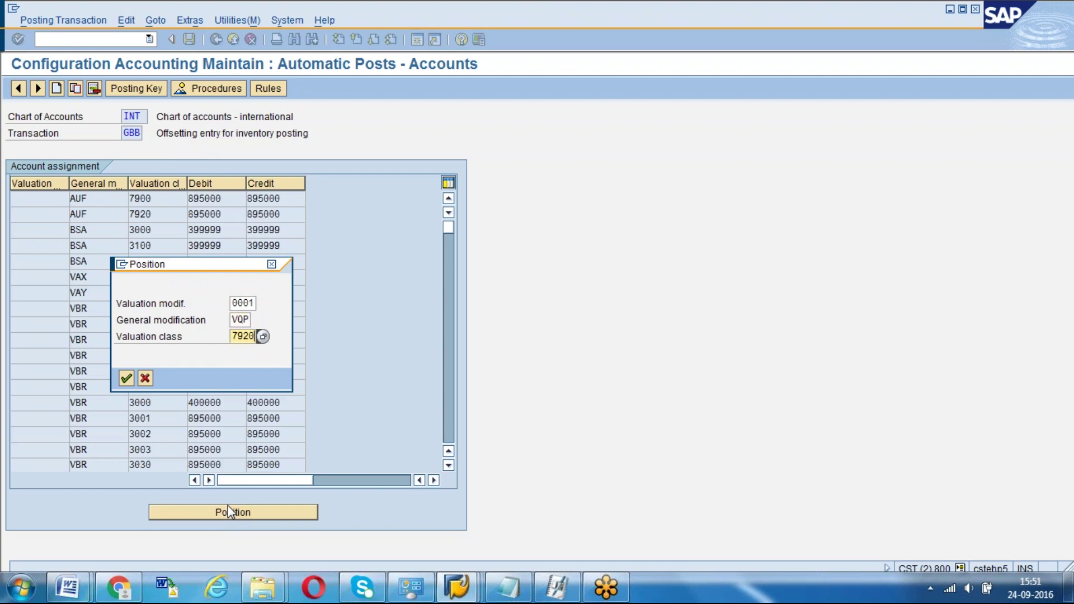
key(Return)
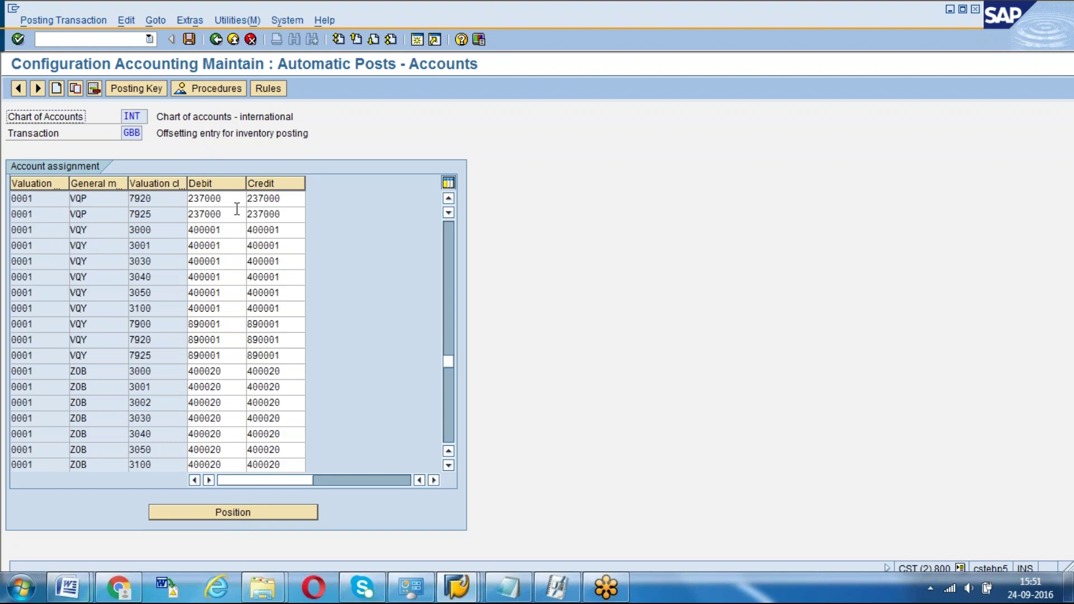
click(187, 199)
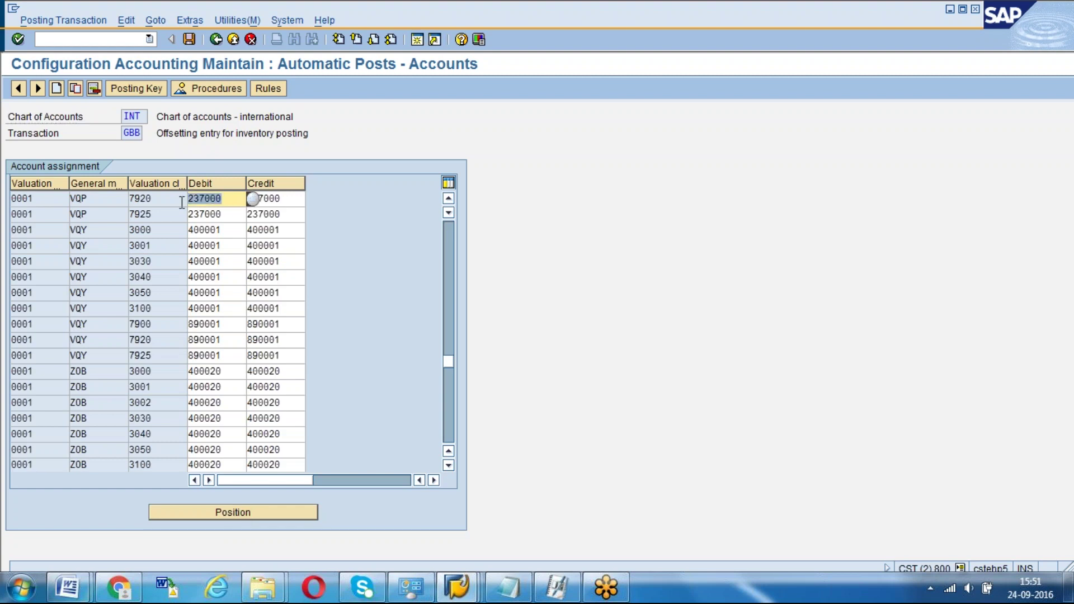
Leave the GBB assignments and confirm the unrestricted stock of 815 in the MB52 list
key(alt+Tab)
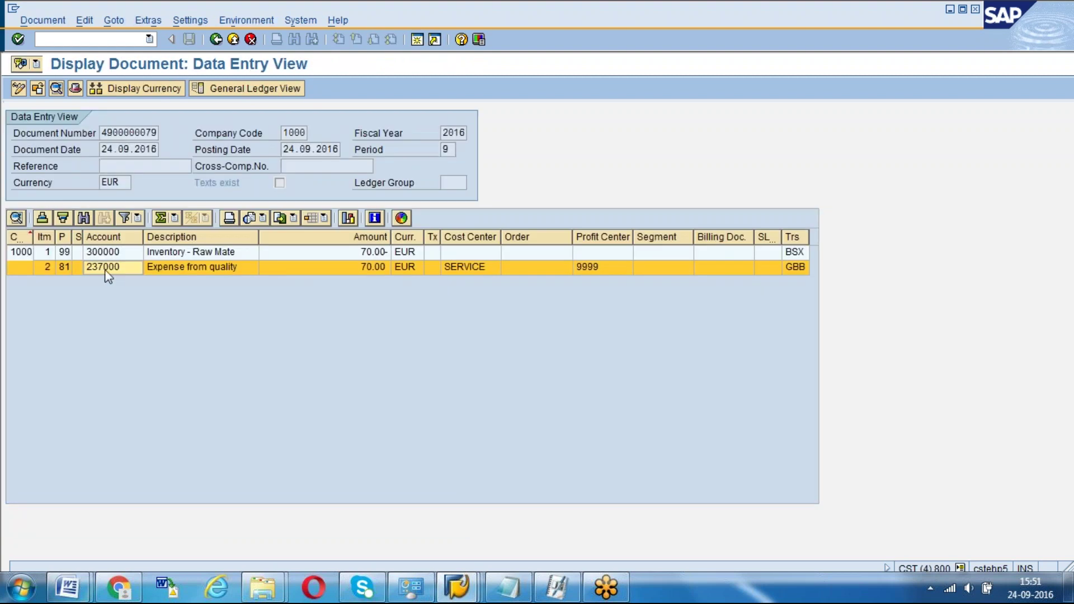
key(alt+Tab)
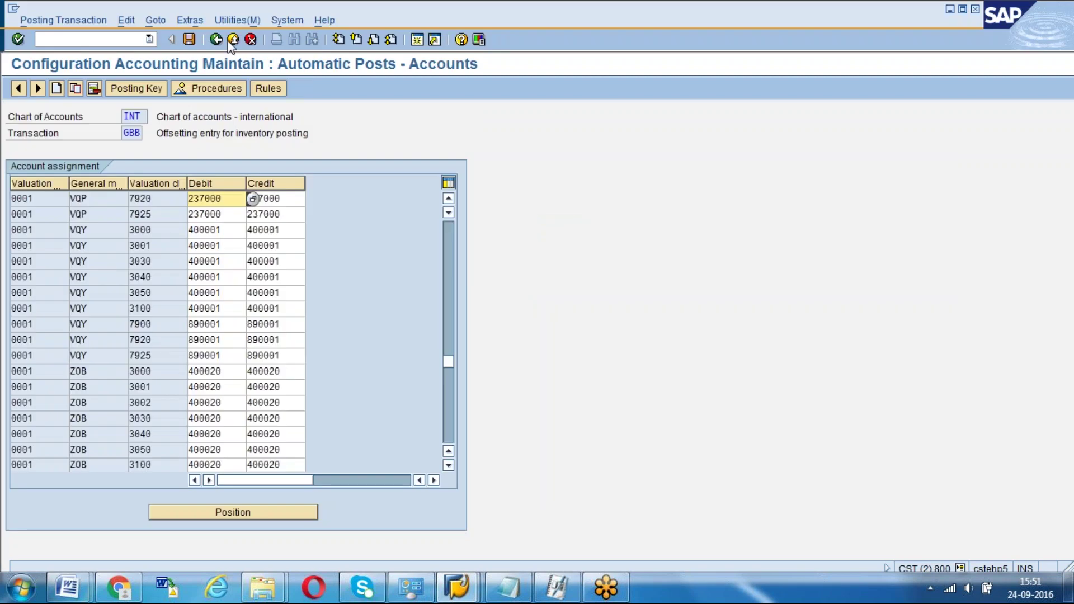
click(216, 39)
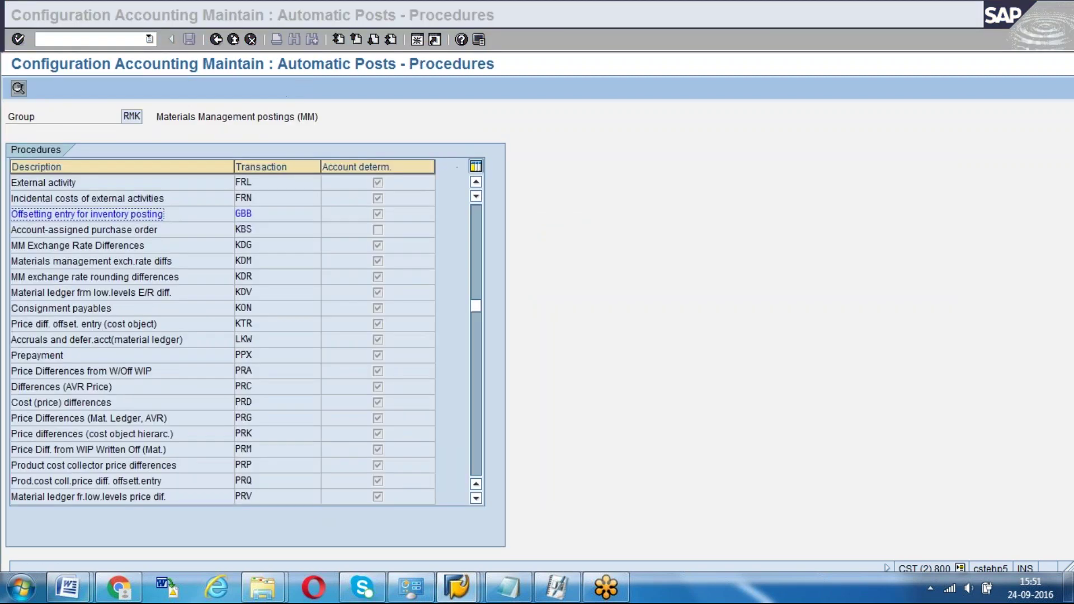
key(alt+Tab)
key(alt+Tab)
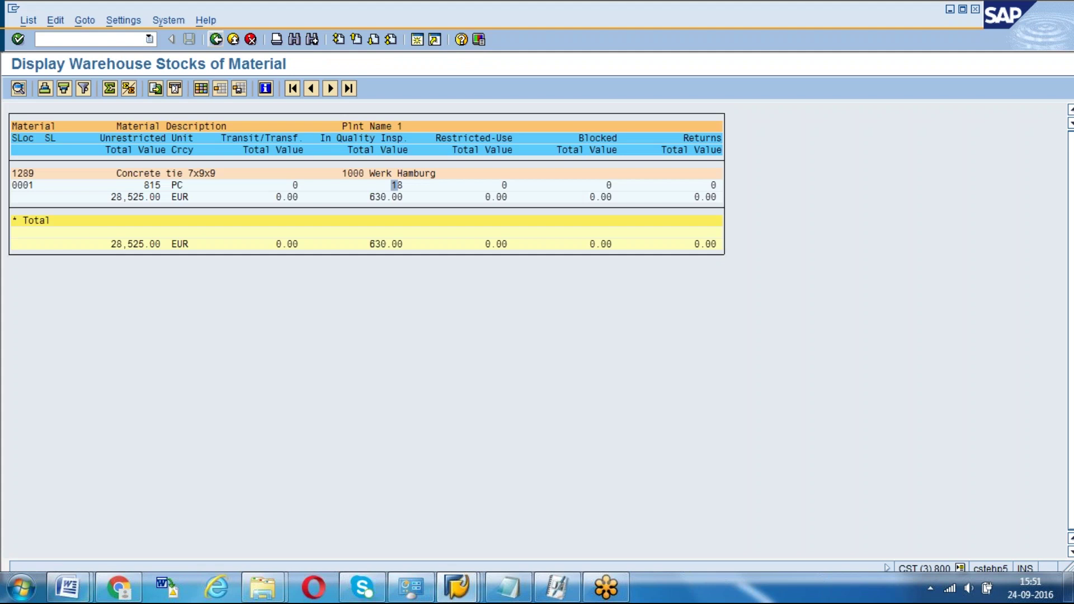
click(157, 185)
Bring the 'GI for Samping' Word document with the Goods Issue for Sampling title page forward
click(120, 598)
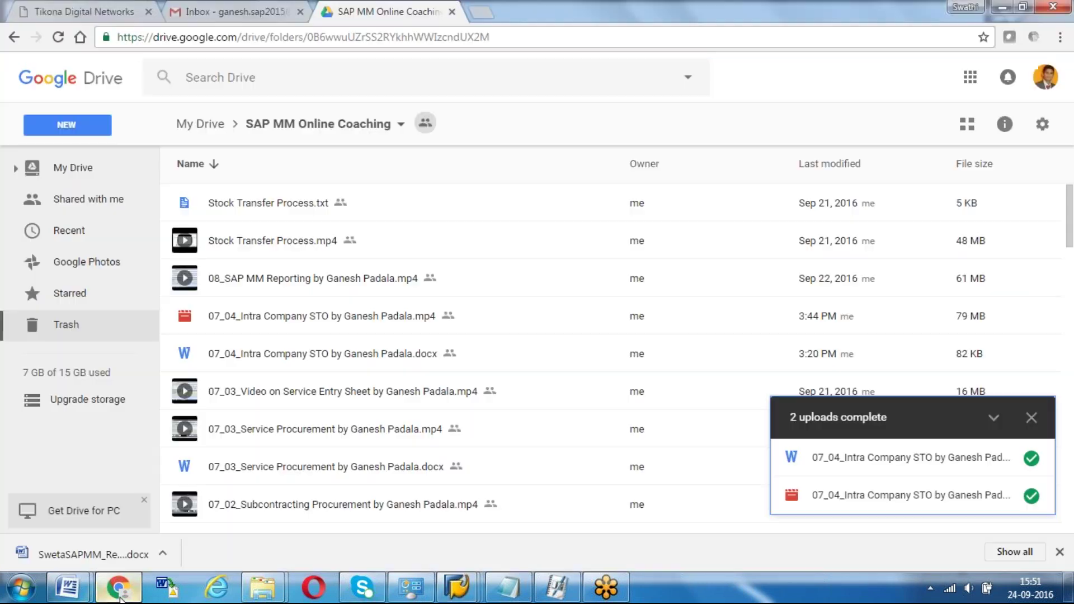
click(451, 585)
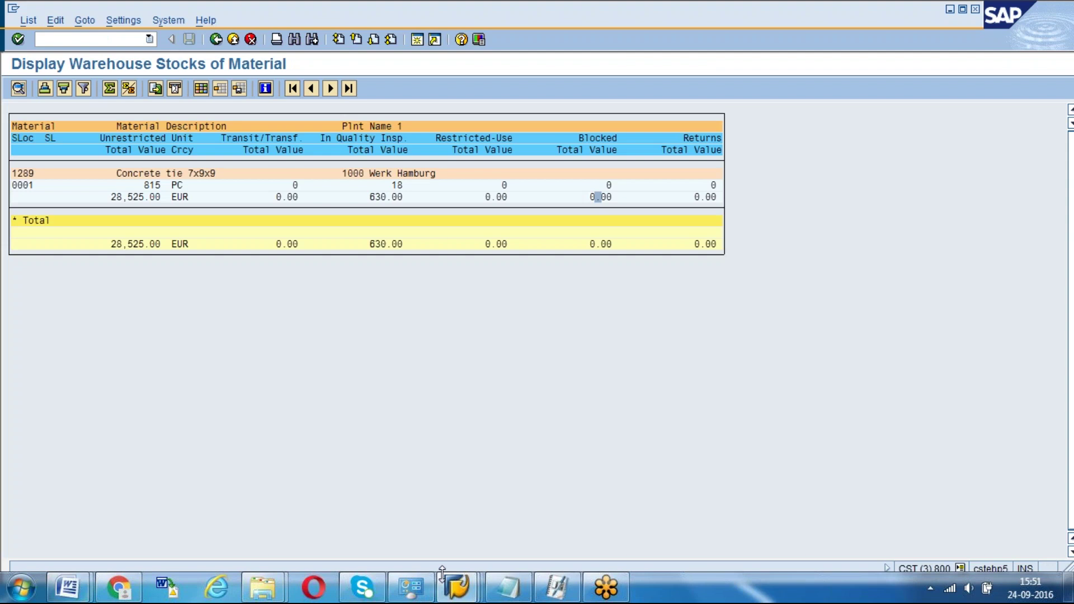
mouse_move(78, 588)
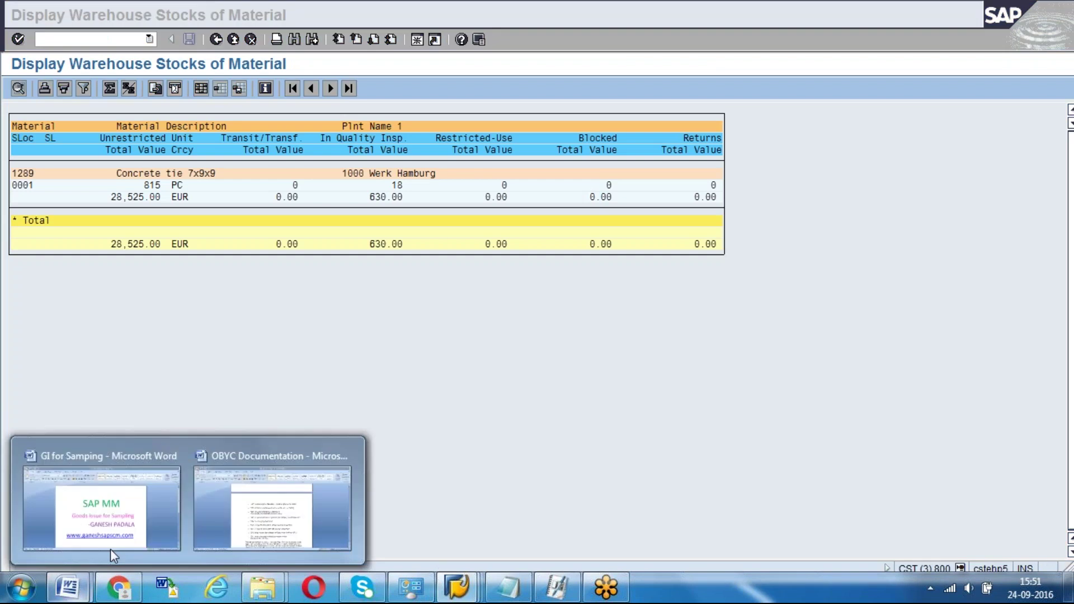
click(147, 487)
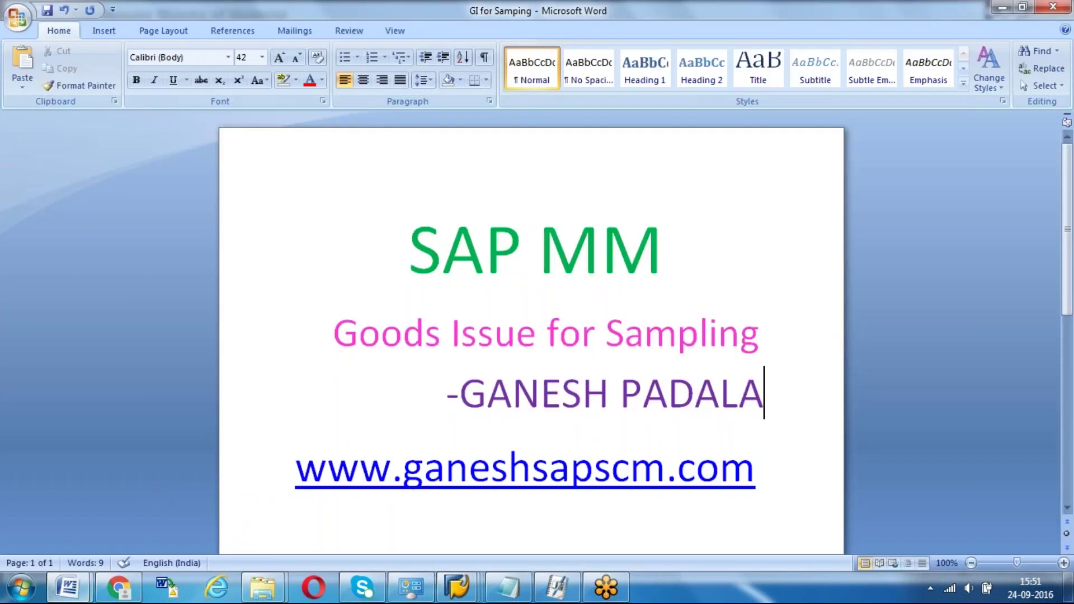